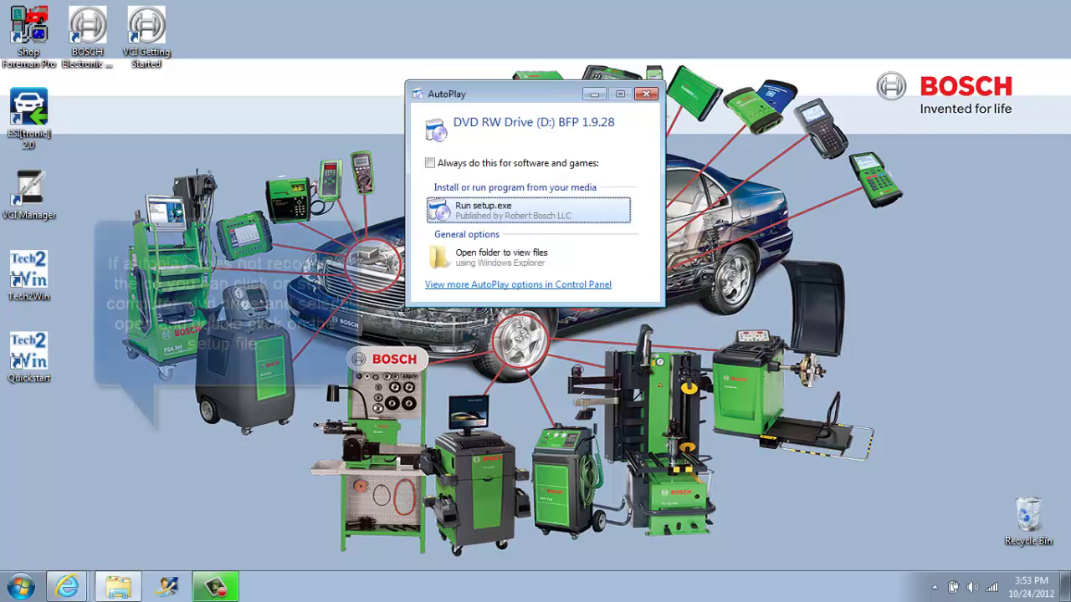
- Run setup.exe and install the Flasher-PRO drivers, always trusting Robert Bosch LLC software
left_click(488, 209)
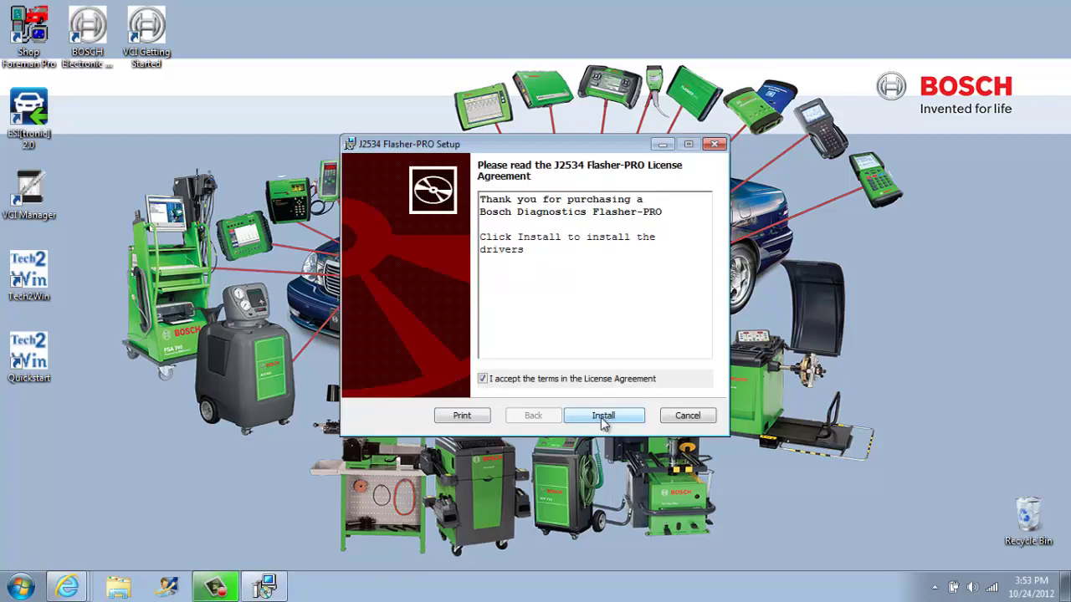
left_click(600, 415)
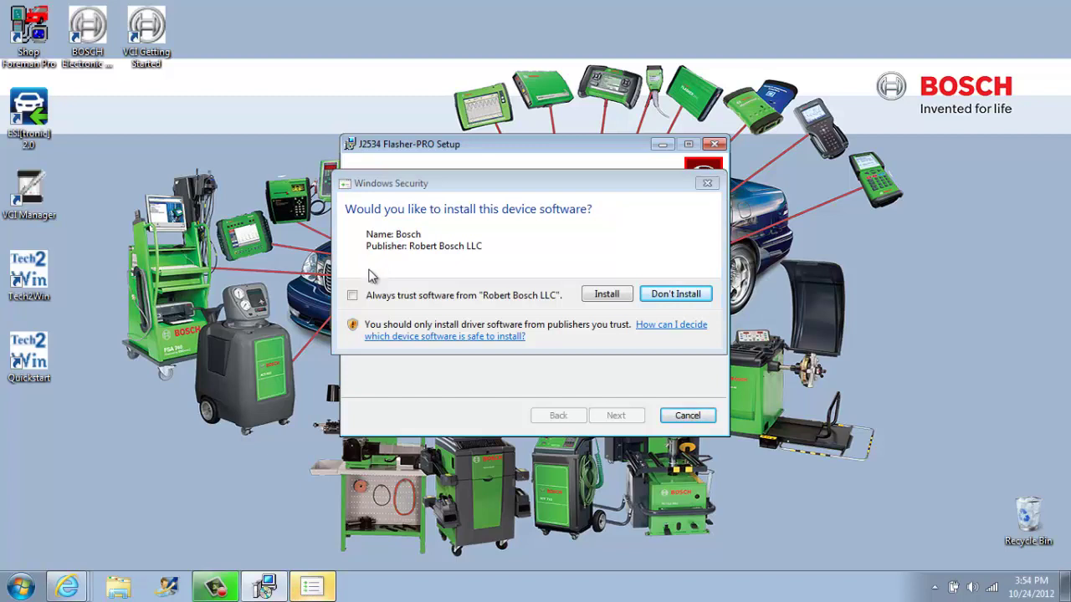
left_click(352, 297)
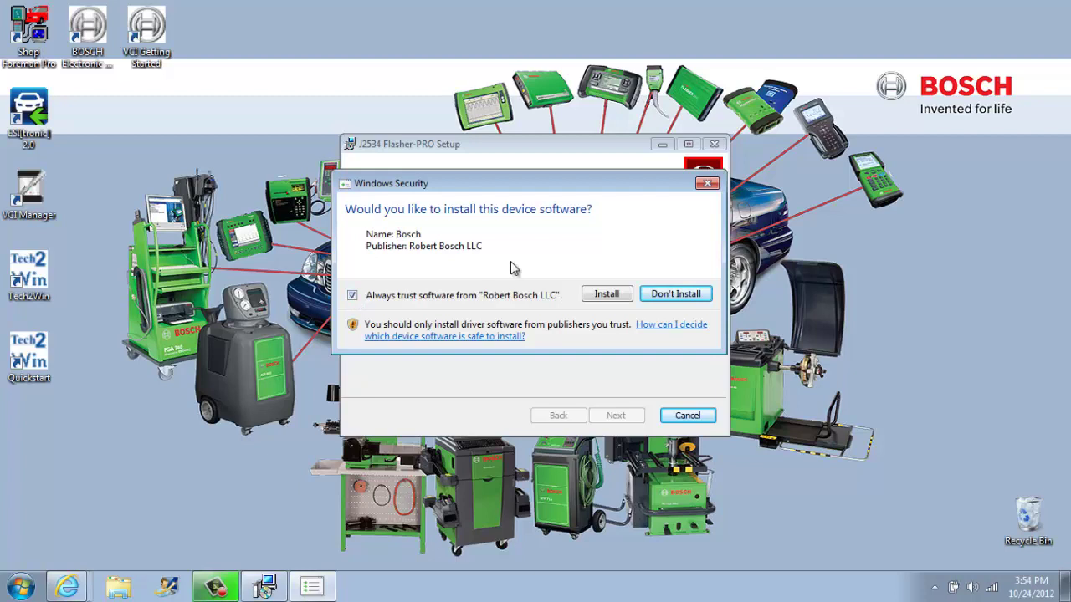
left_click(607, 295)
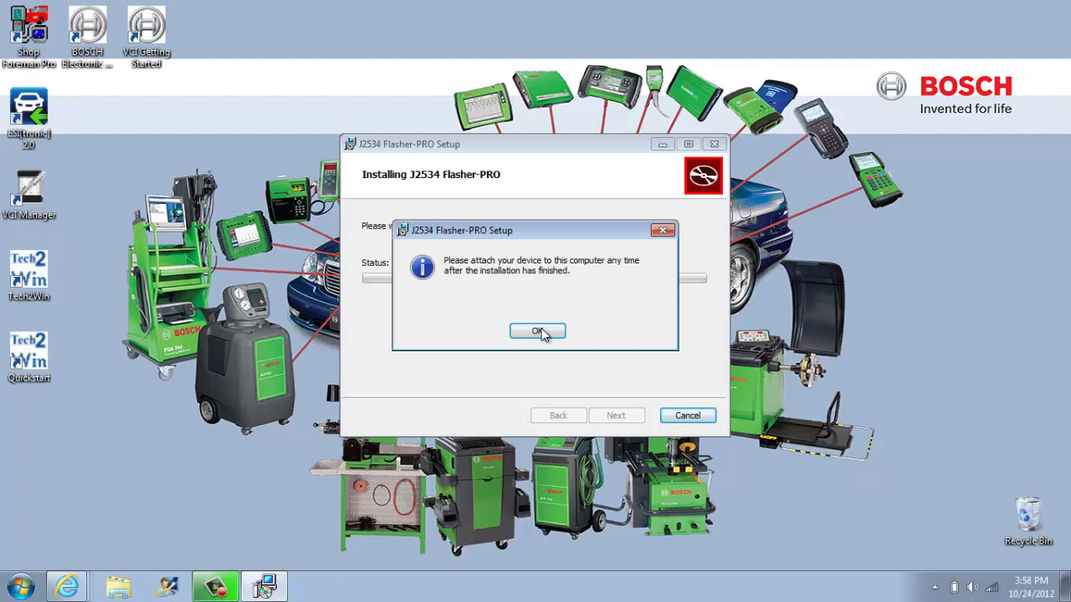
left_click(538, 332)
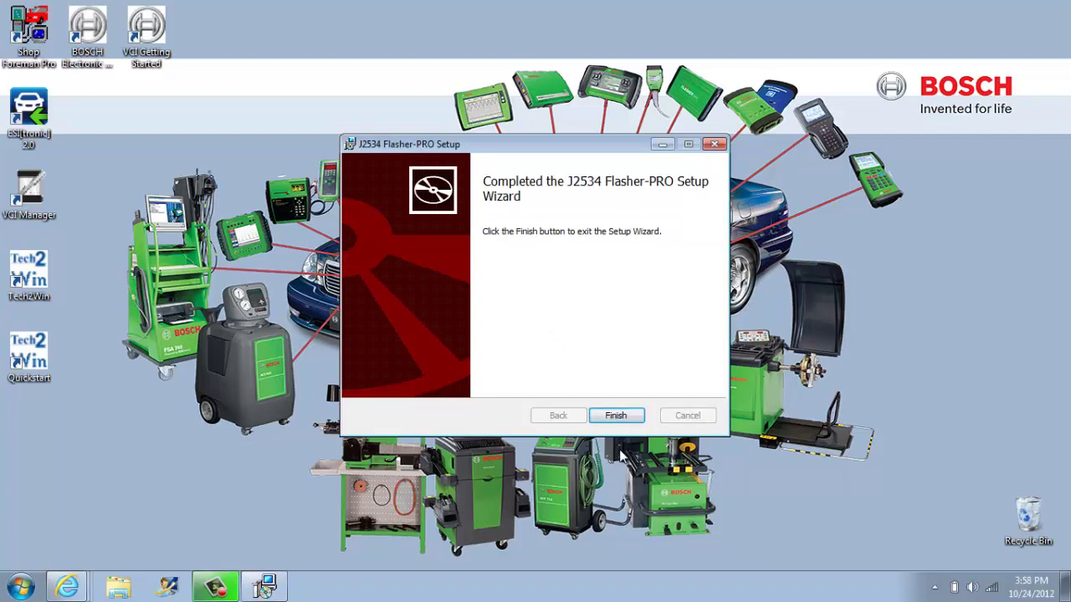
left_click(616, 423)
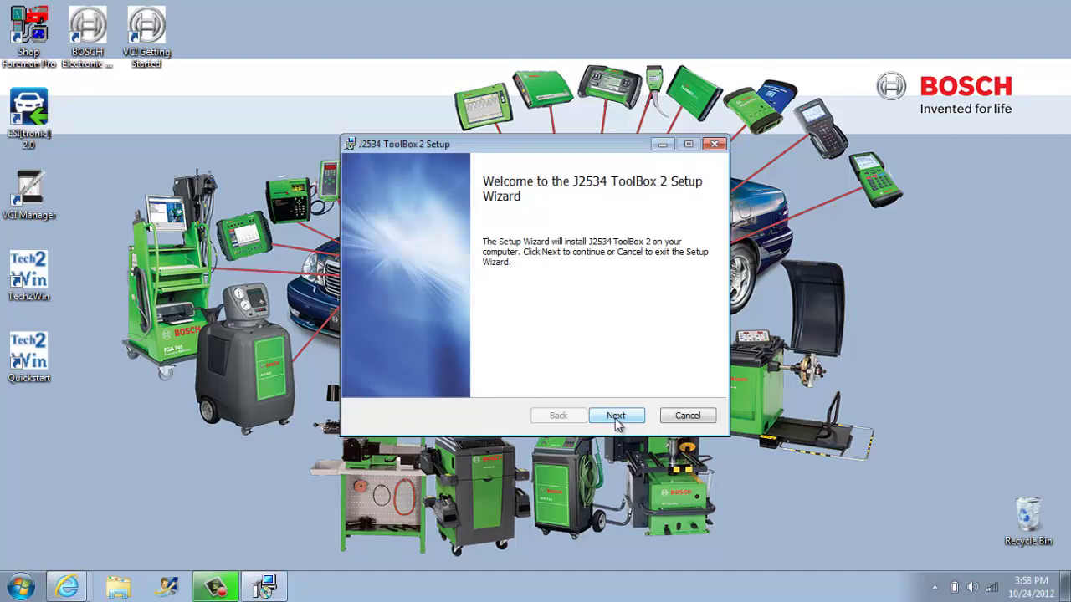
- Accept the license and install ToolBox 2 into the default J2534 Toolbox folder
left_click(617, 422)
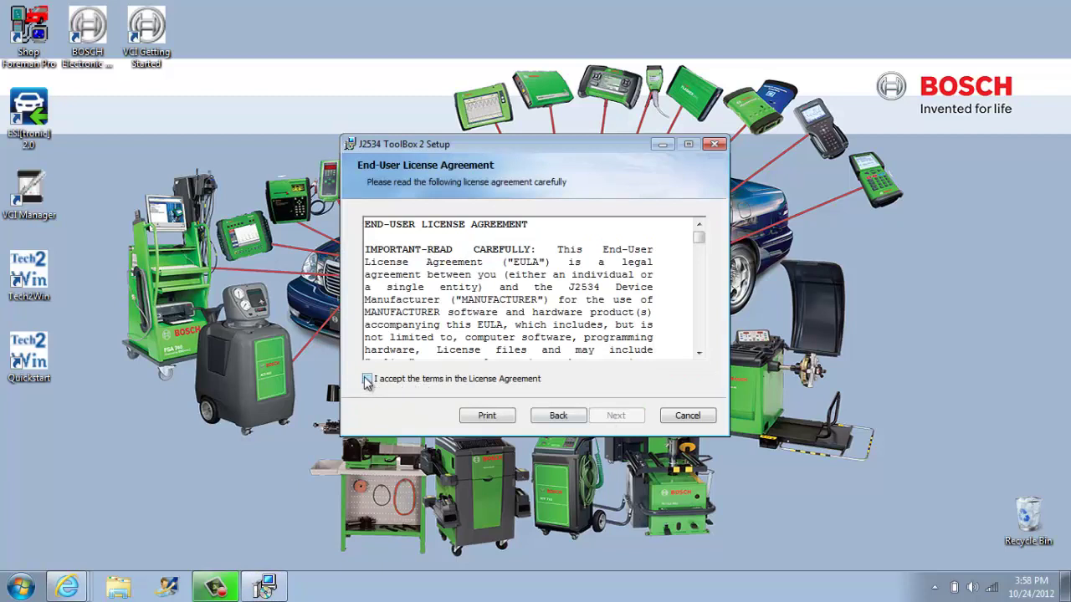
left_click(367, 379)
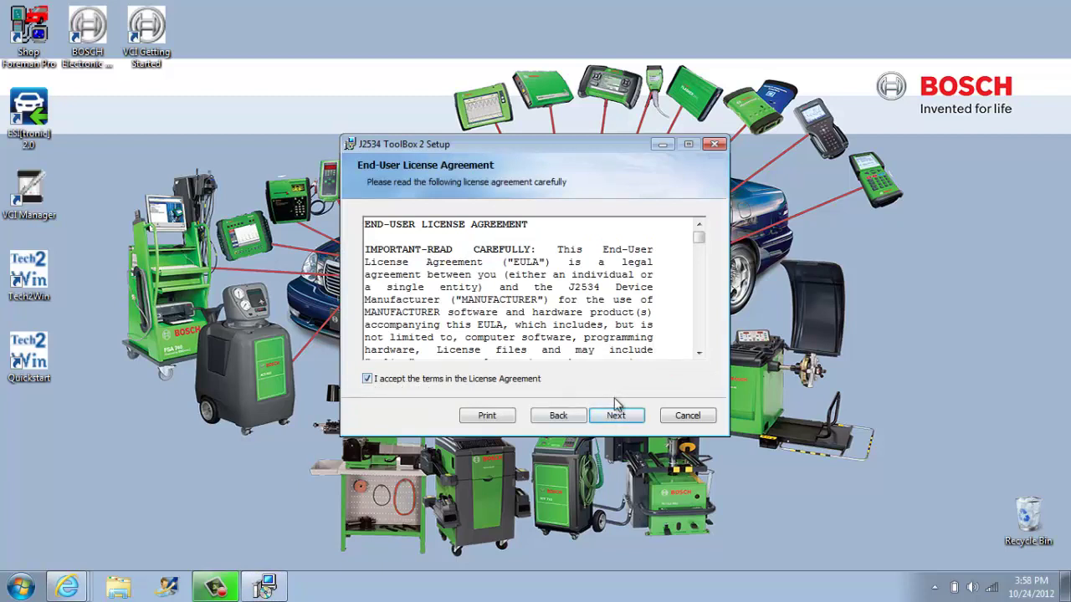
left_click(623, 423)
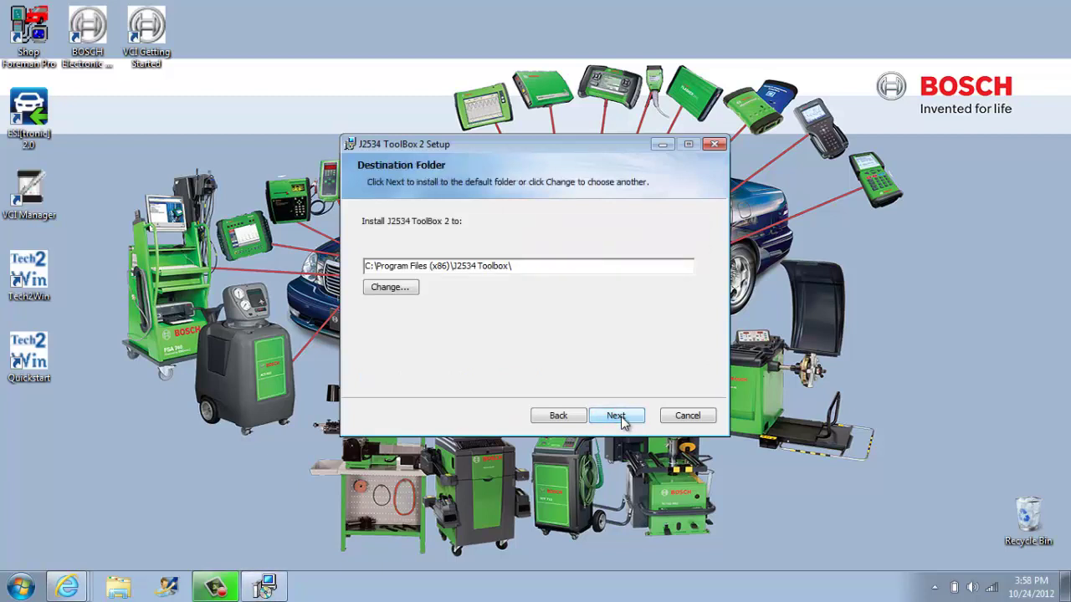
left_click(616, 416)
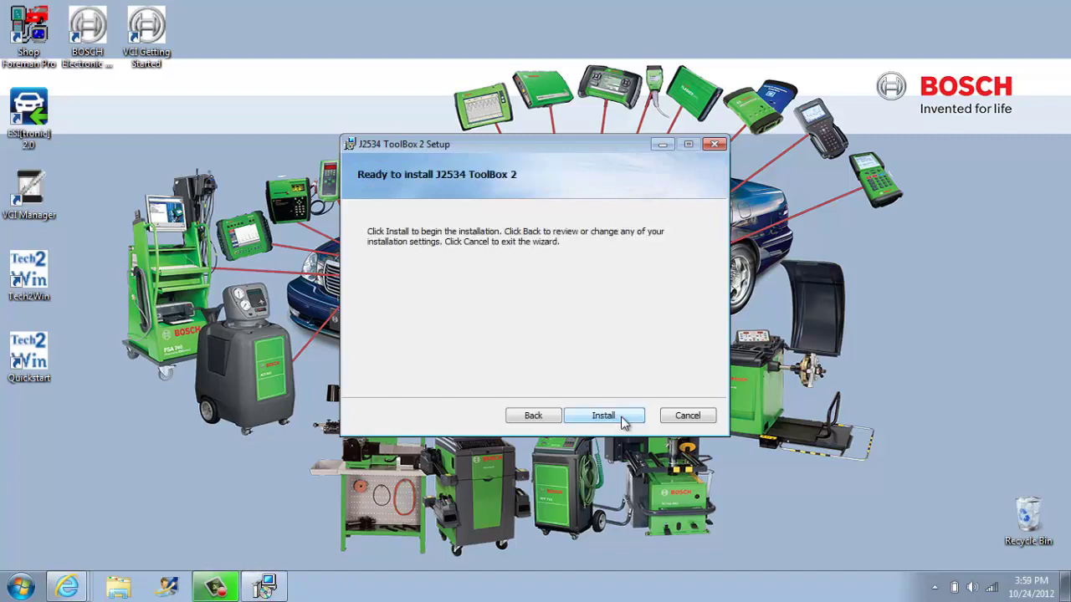
left_click(623, 421)
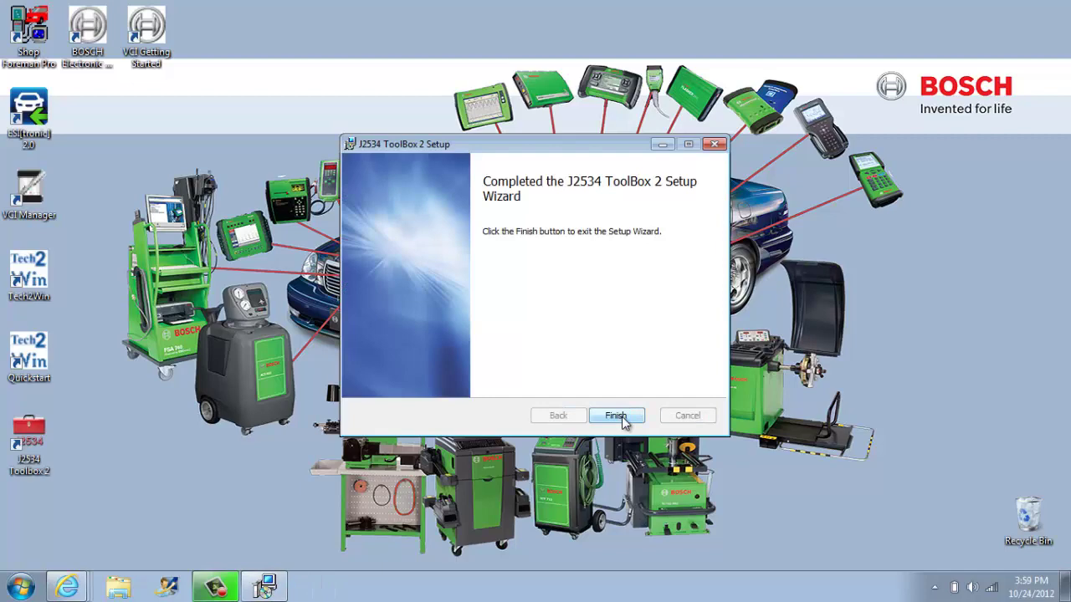
left_click(622, 418)
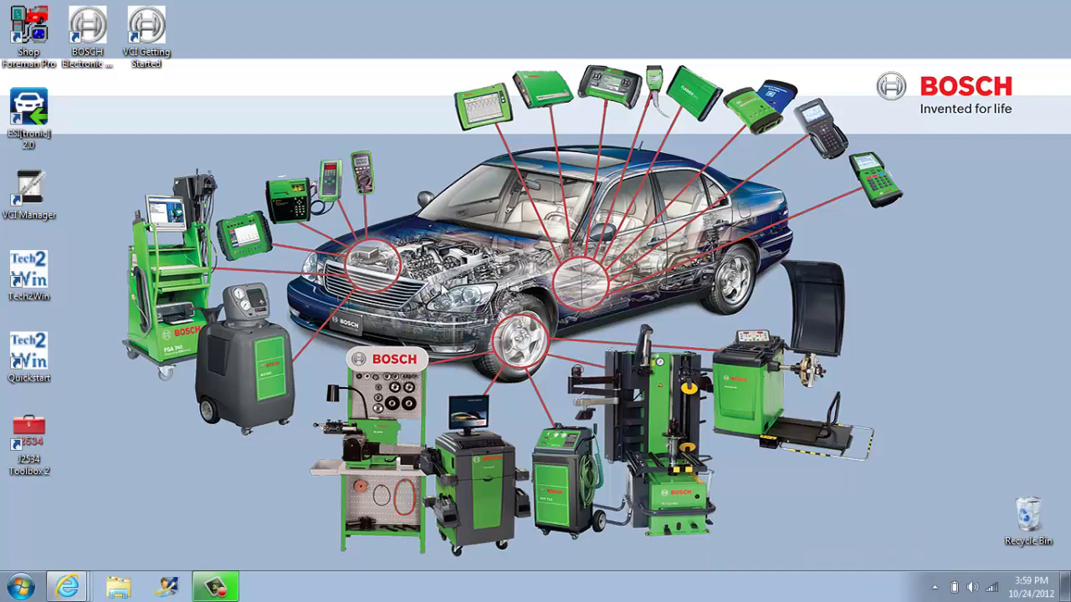
- Launch J2534 Toolbox 2 and step through the welcome wizard, skipping the survey
double_click(29, 436)
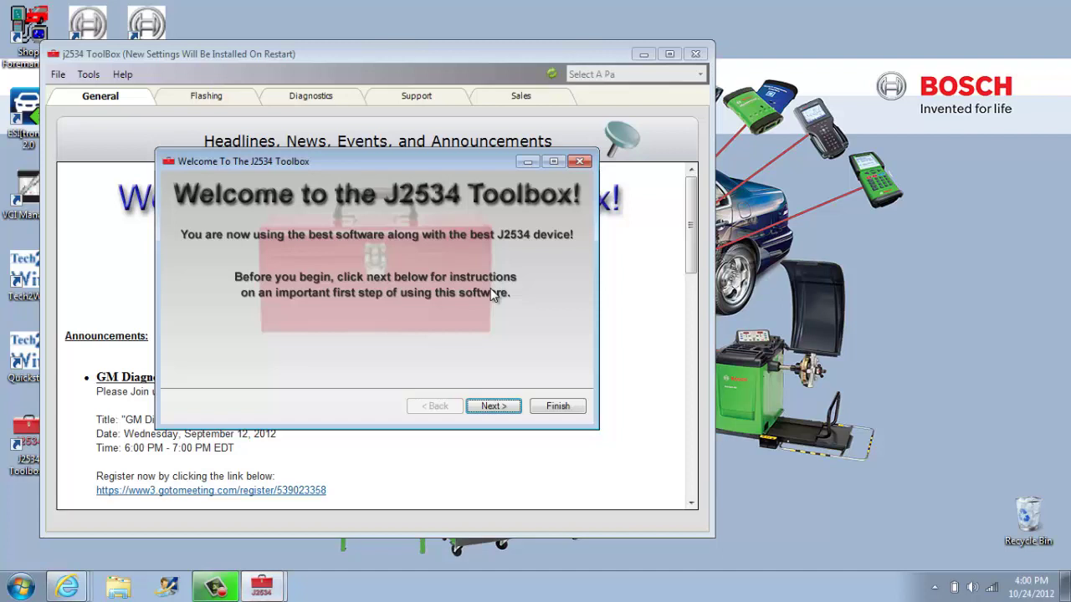
left_click(491, 406)
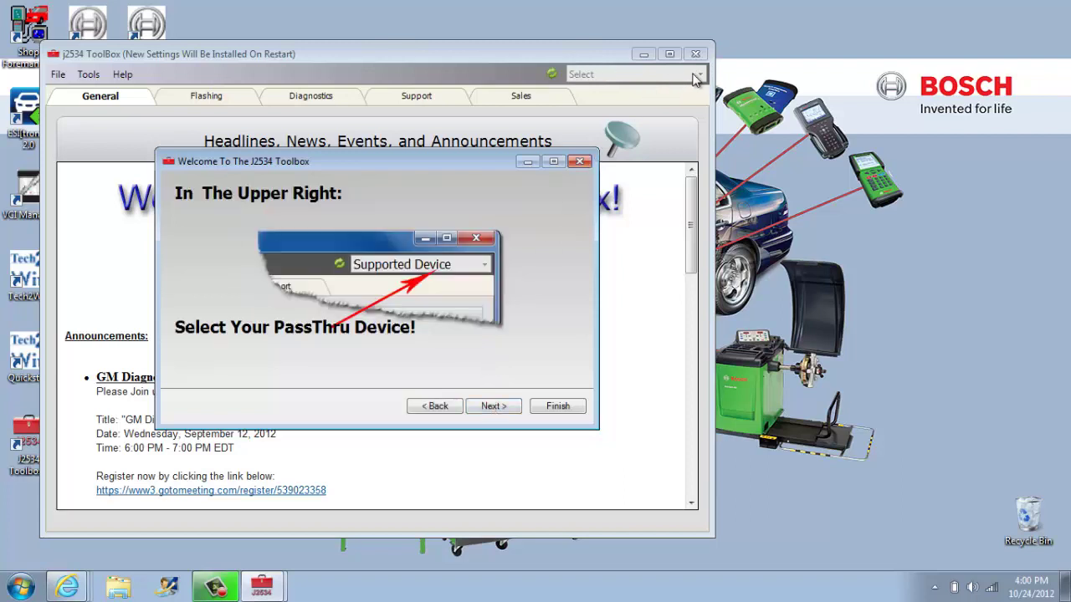
left_click(495, 407)
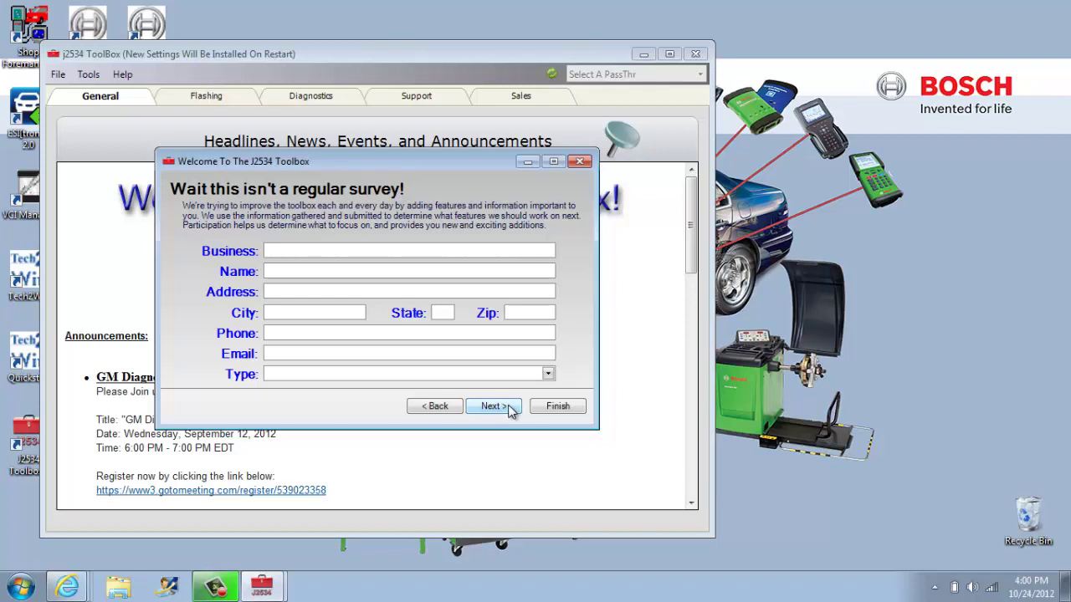
left_click(508, 407)
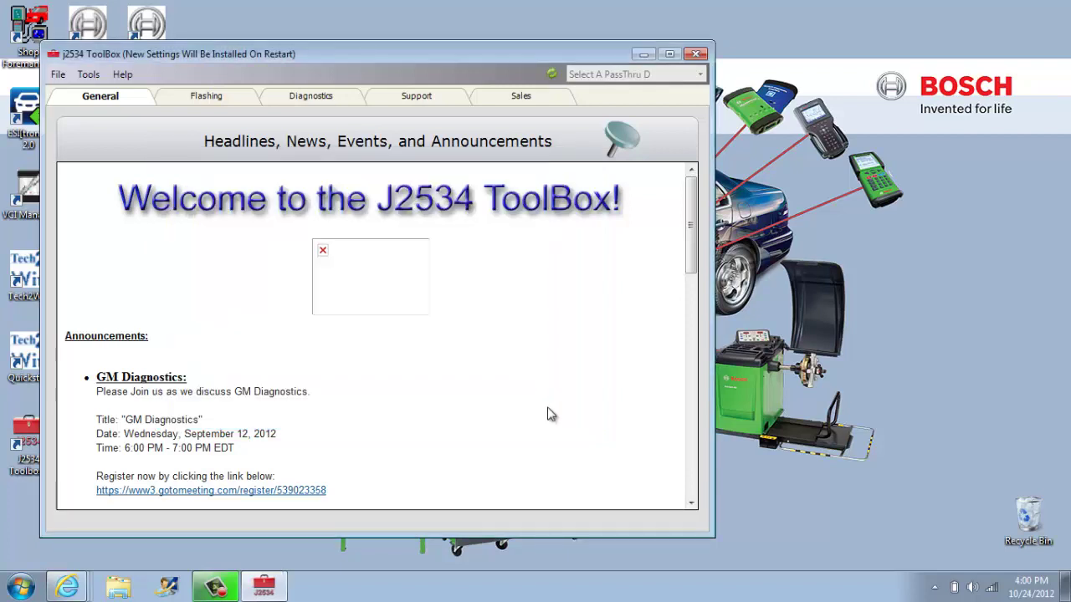
- Select FlasherPro as the PassThru device, then exit the Toolbox
left_click(699, 75)
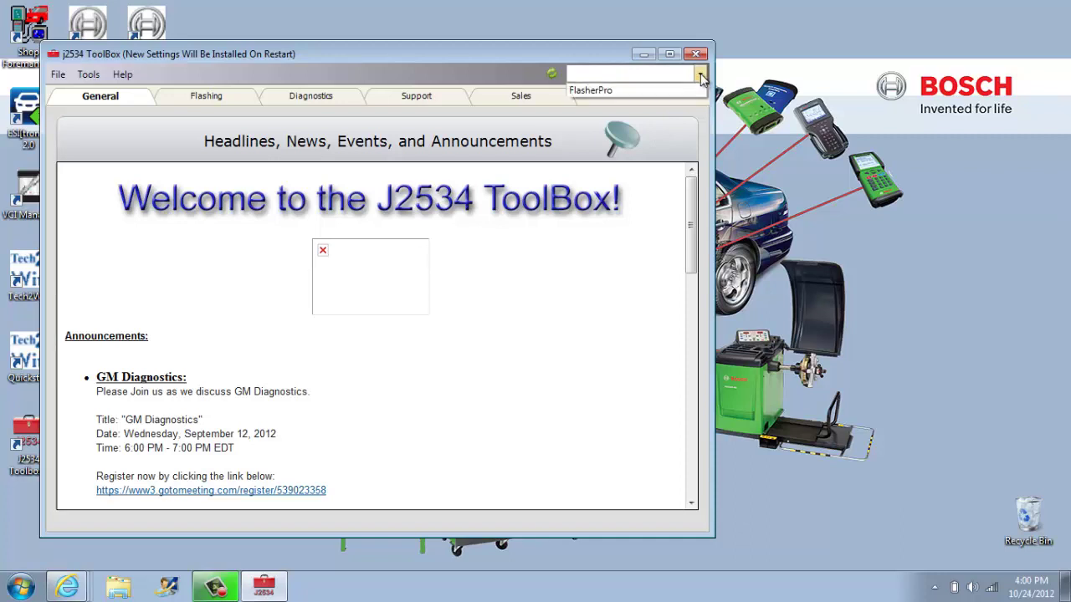
left_click(629, 90)
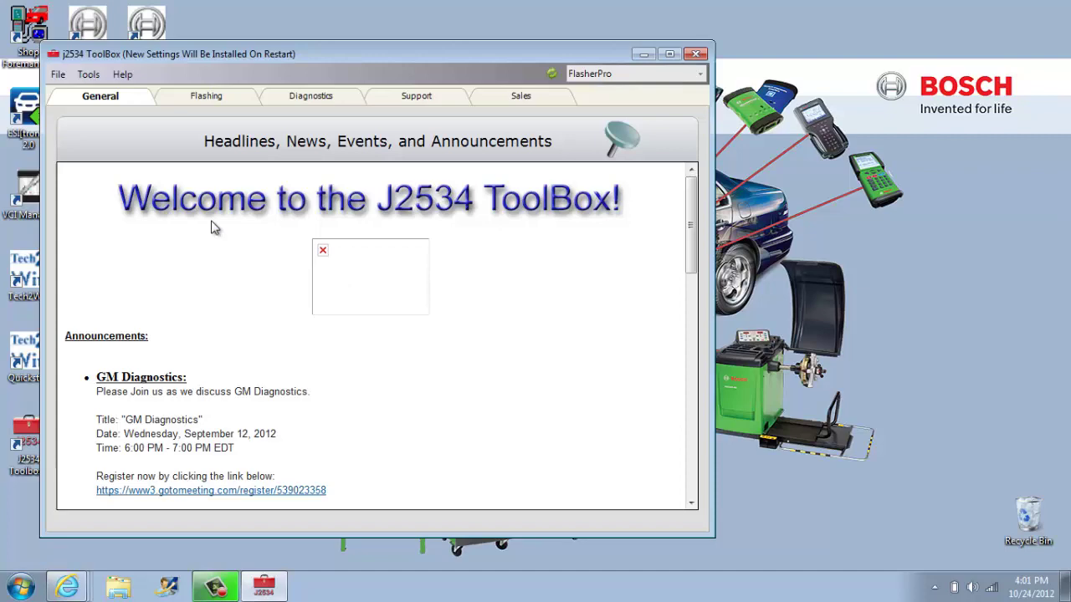
left_click(58, 73)
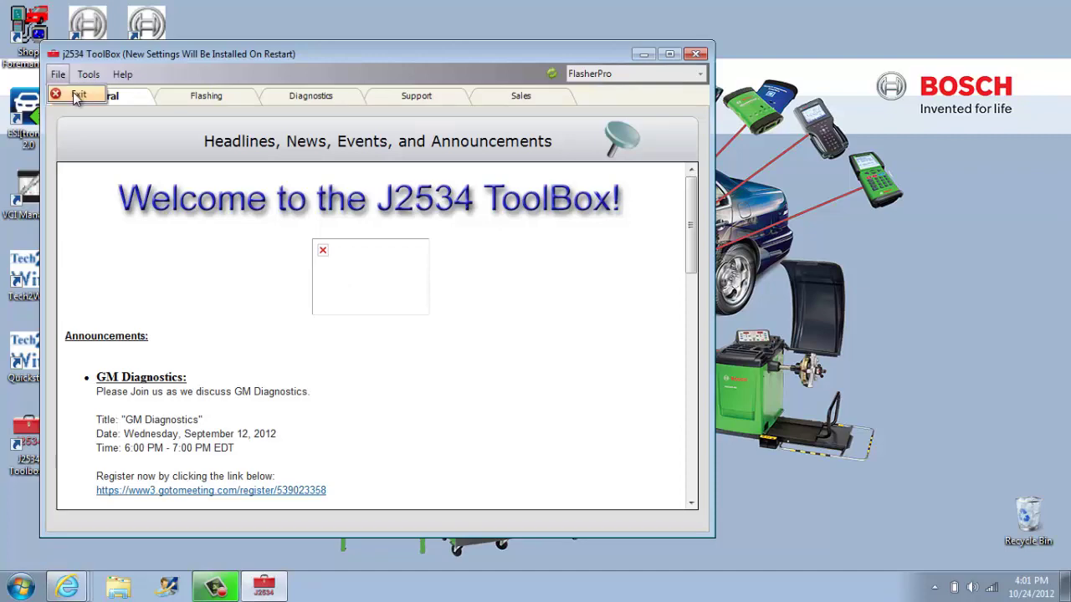
left_click(75, 96)
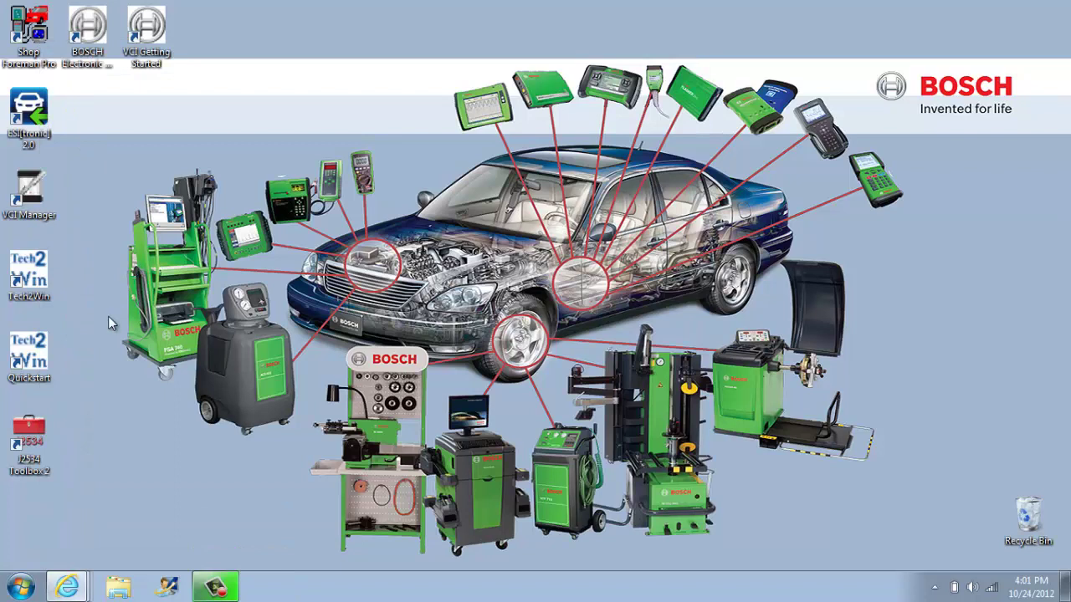
- Accept the Update Found prompt and reinstall ToolBox 2 into the default folder
double_click(29, 439)
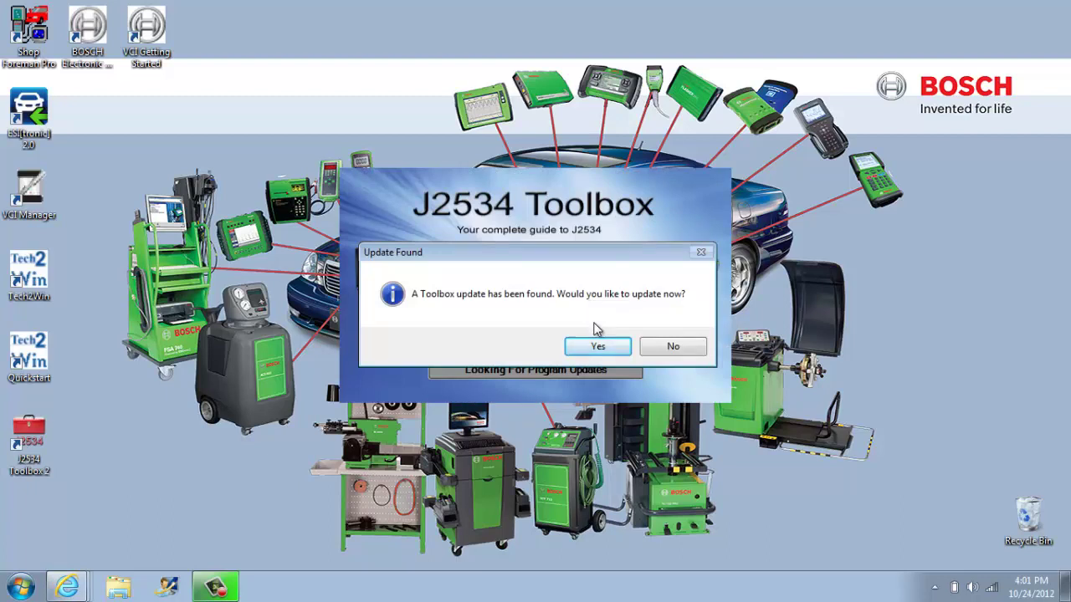
left_click(598, 350)
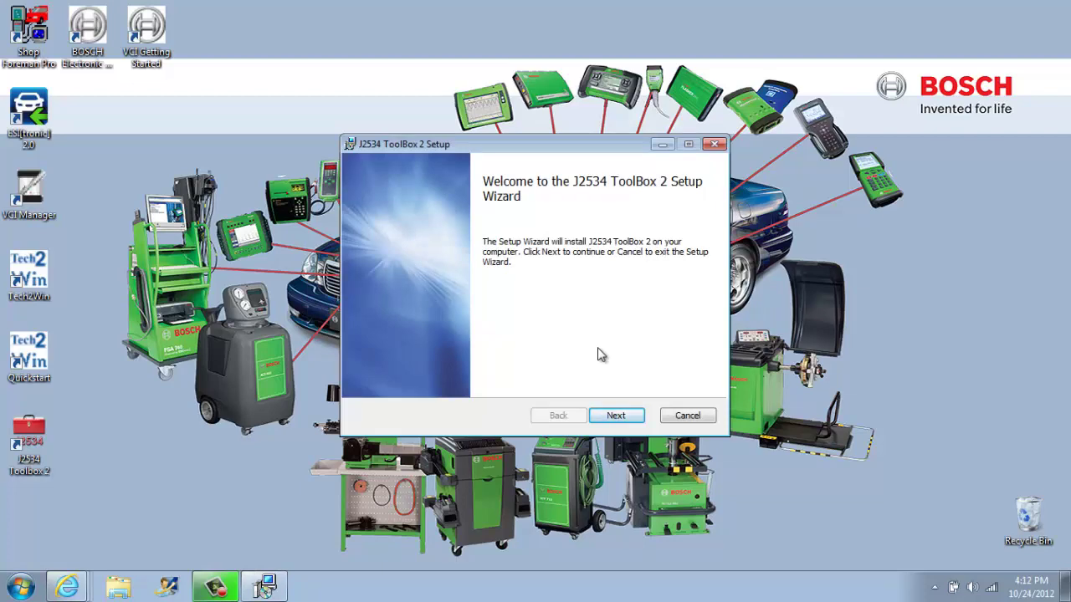
left_click(617, 417)
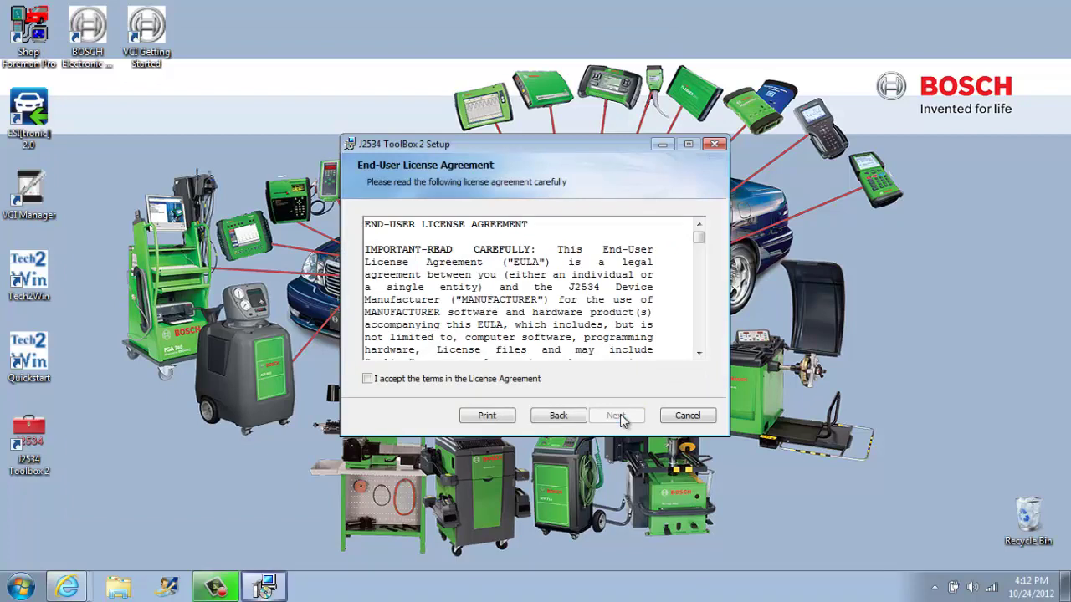
left_click(367, 380)
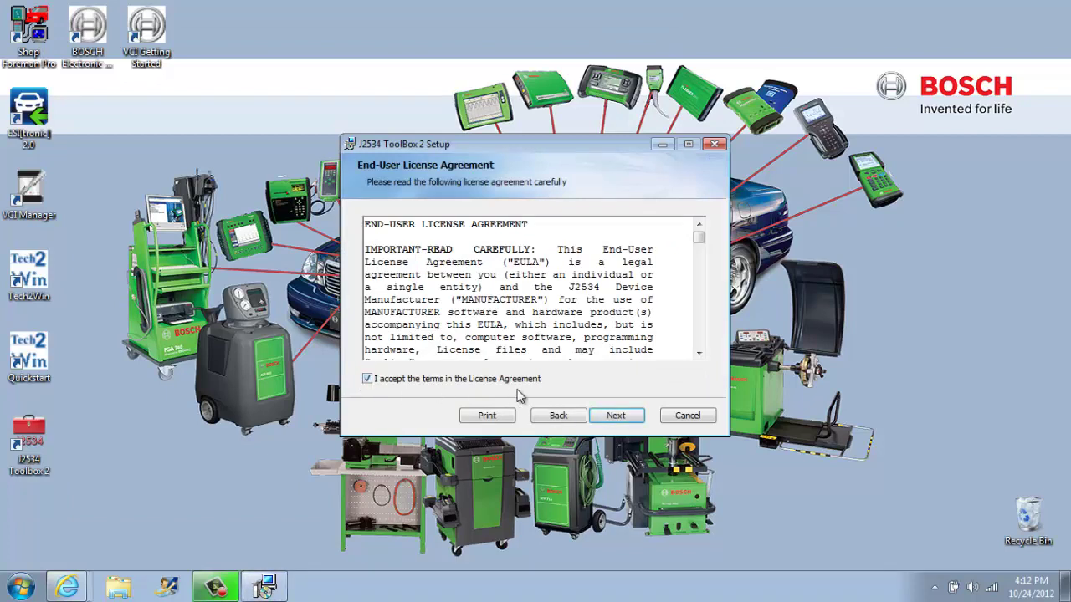
left_click(609, 416)
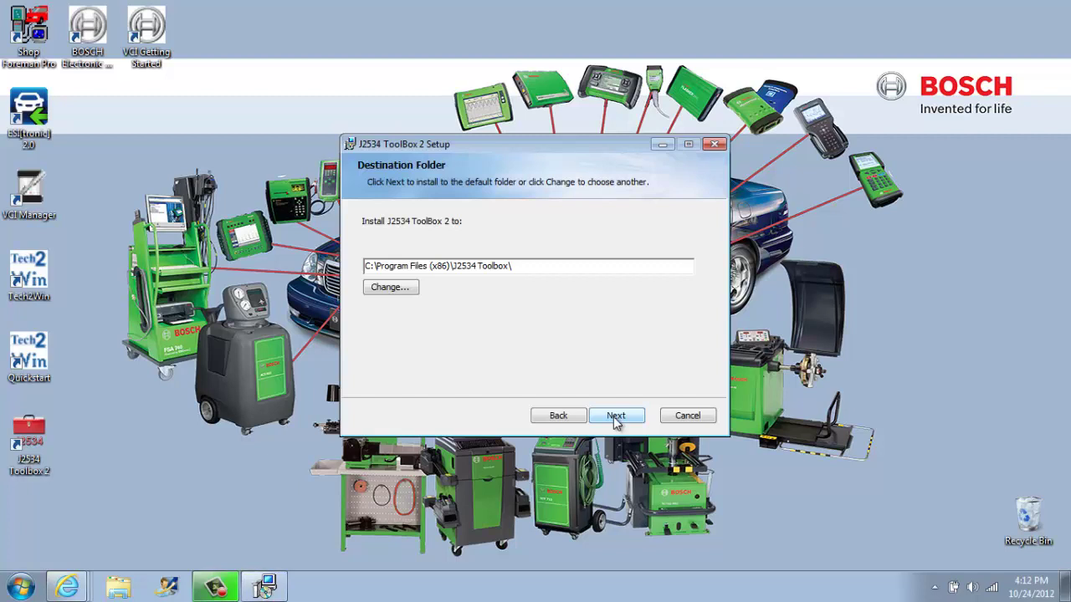
left_click(615, 416)
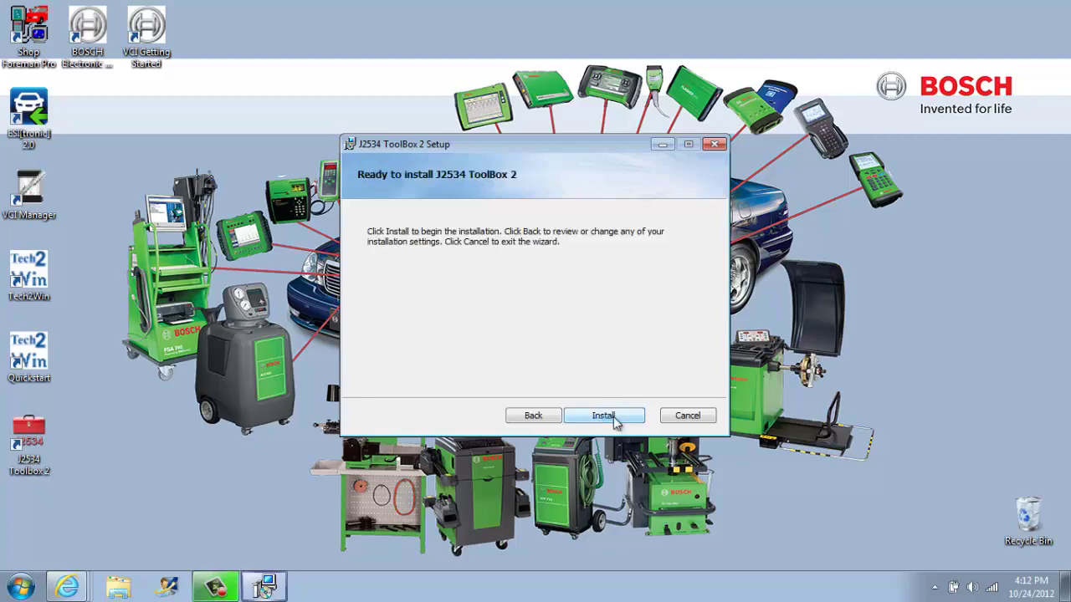
left_click(615, 418)
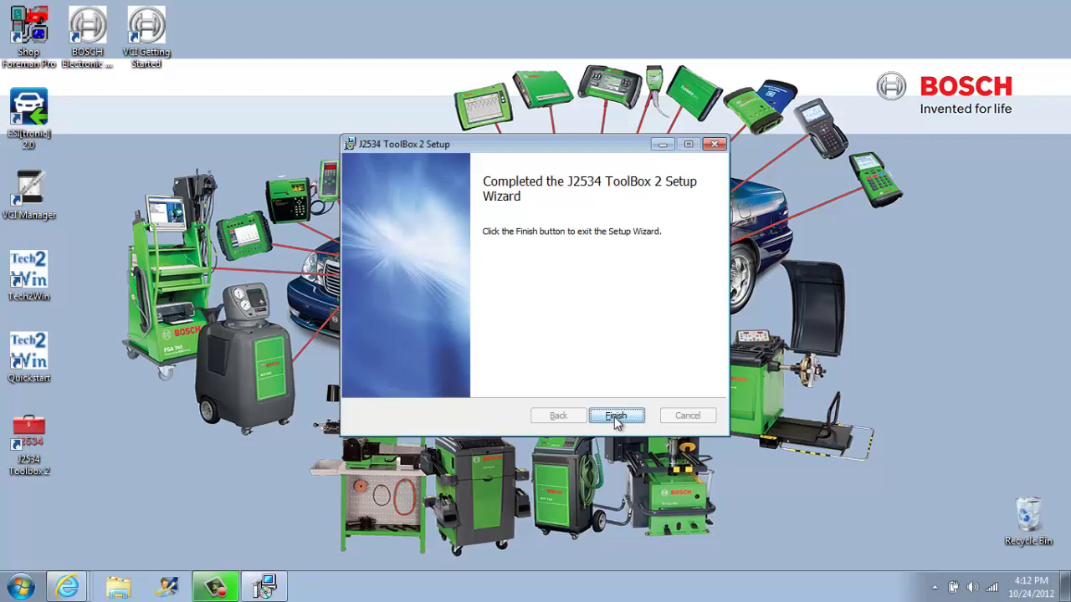
left_click(615, 416)
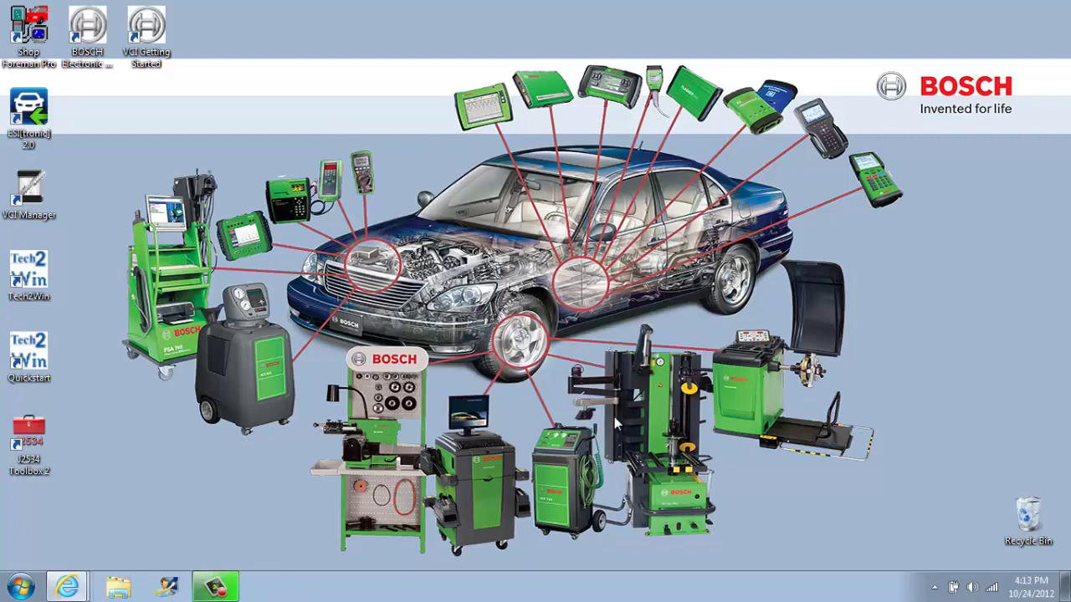
- Relaunch the updated Toolbox and pick FlasherPro in the PassThru device dropdown
double_click(33, 439)
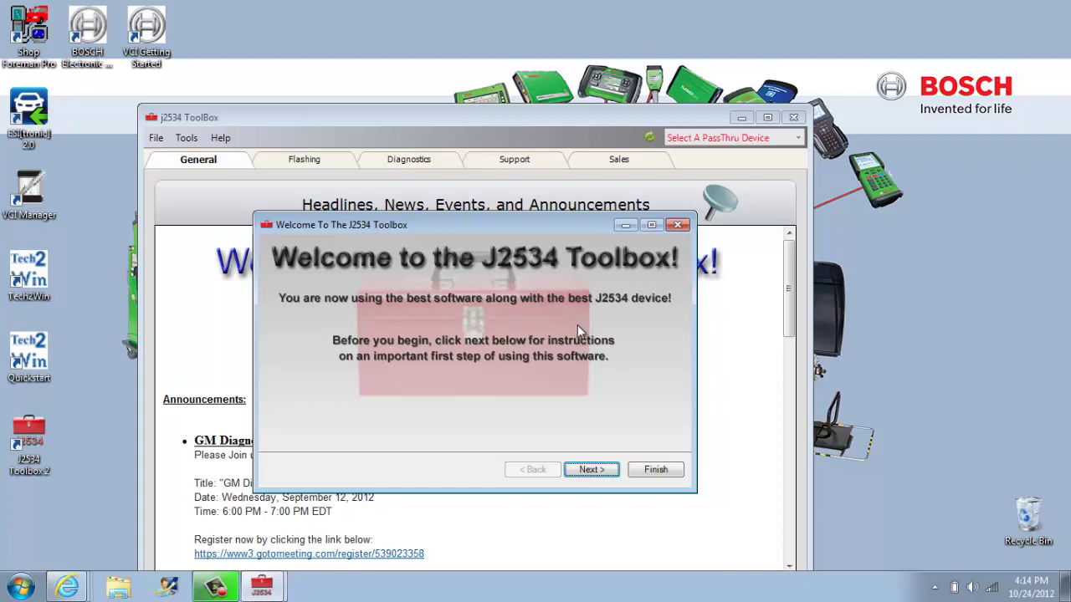
left_click(655, 471)
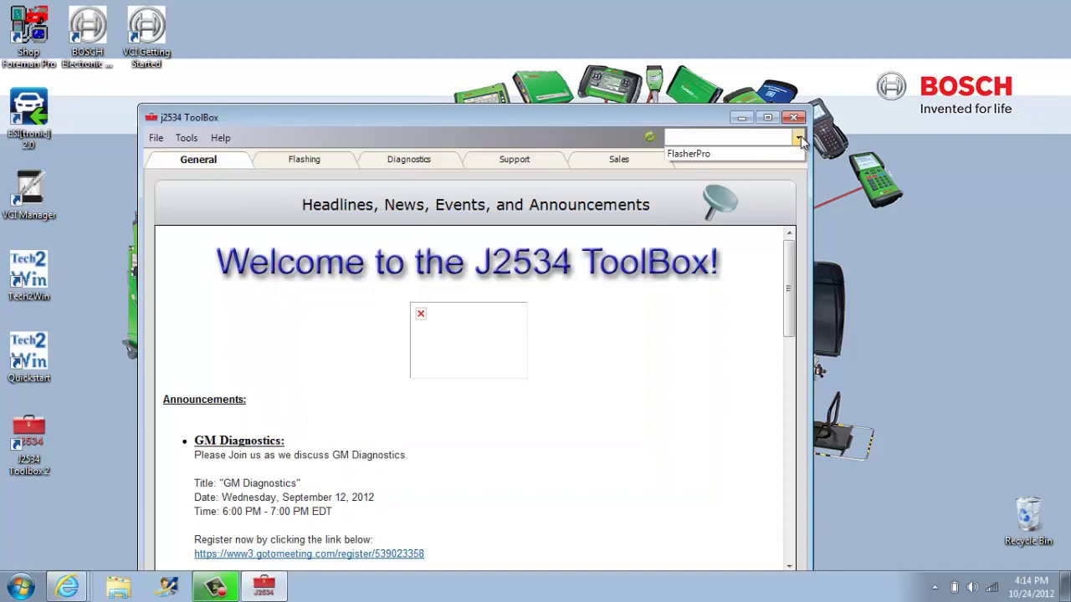
left_click(786, 139)
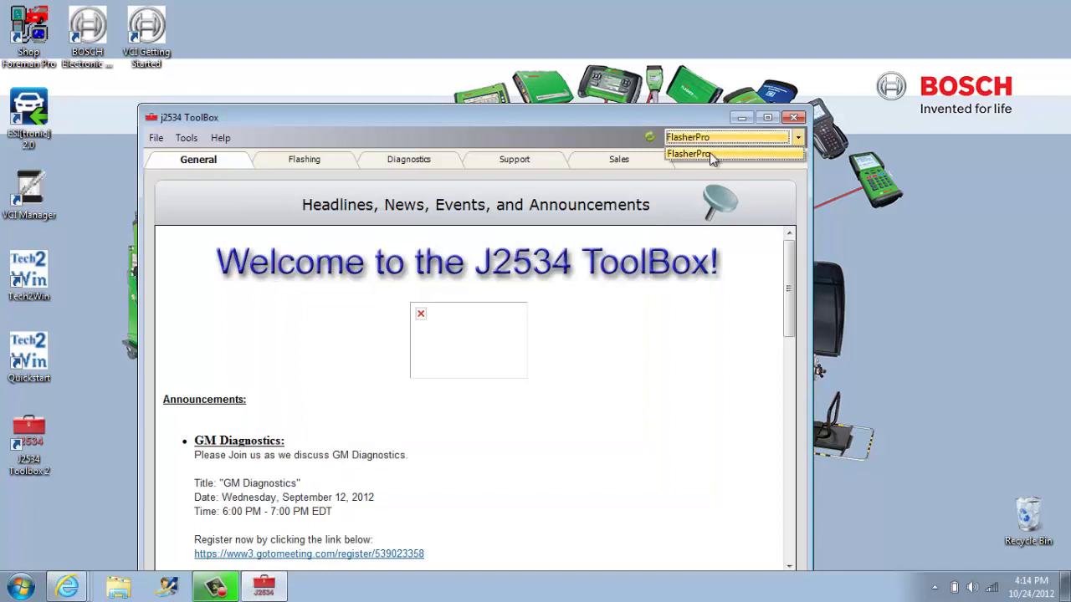
left_click(709, 154)
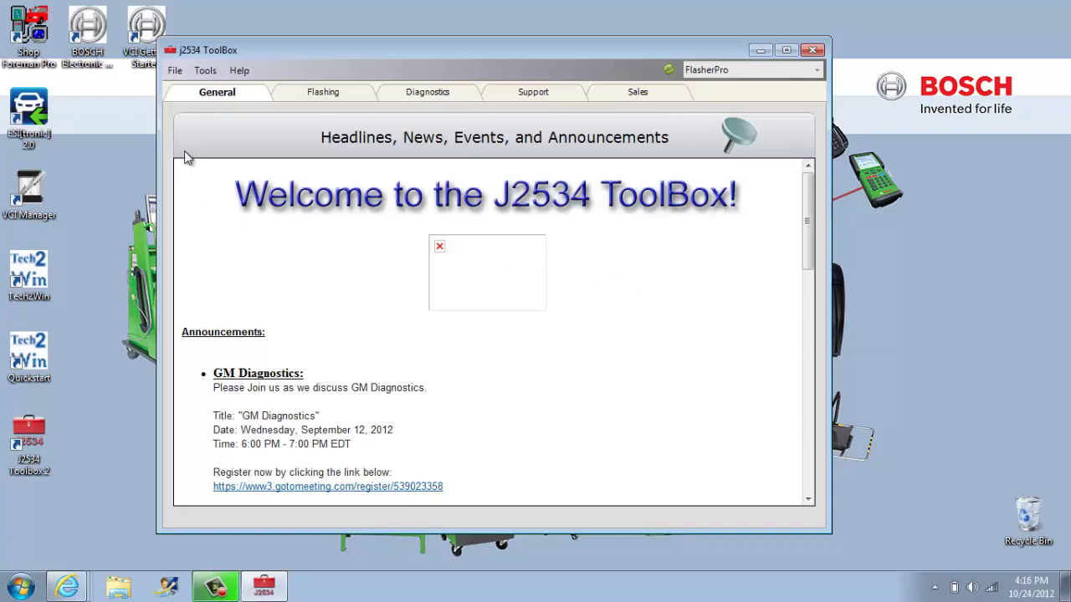
left_click(174, 74)
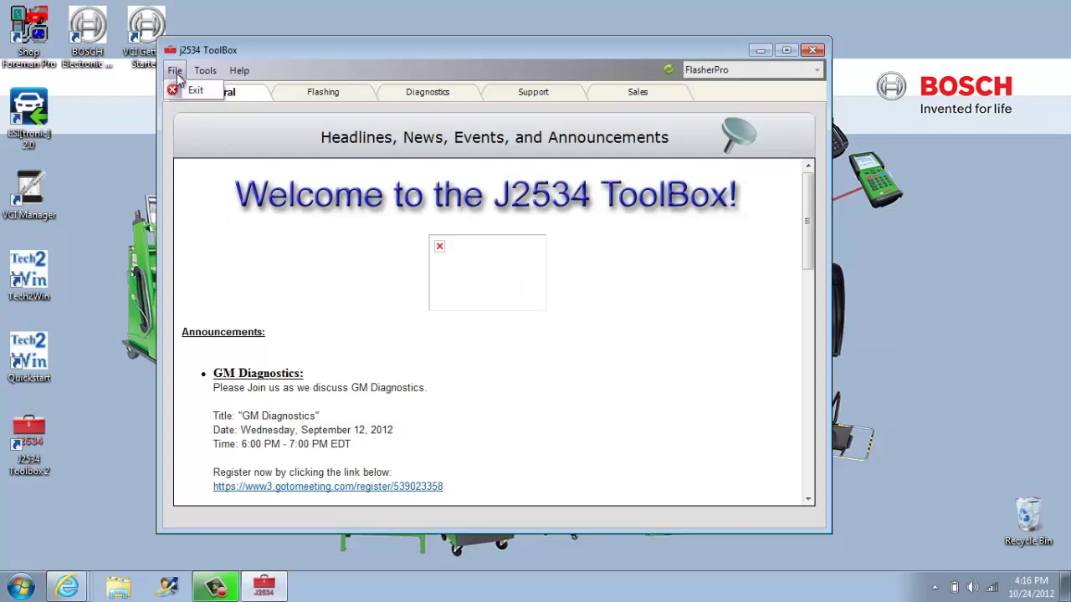
mouse_move(201, 75)
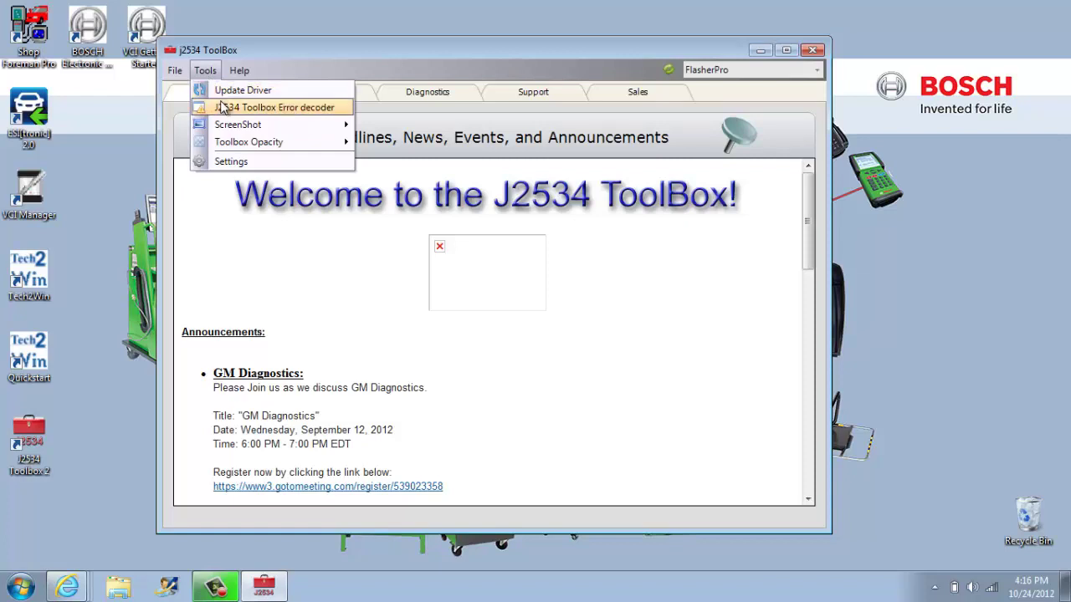
mouse_move(230, 131)
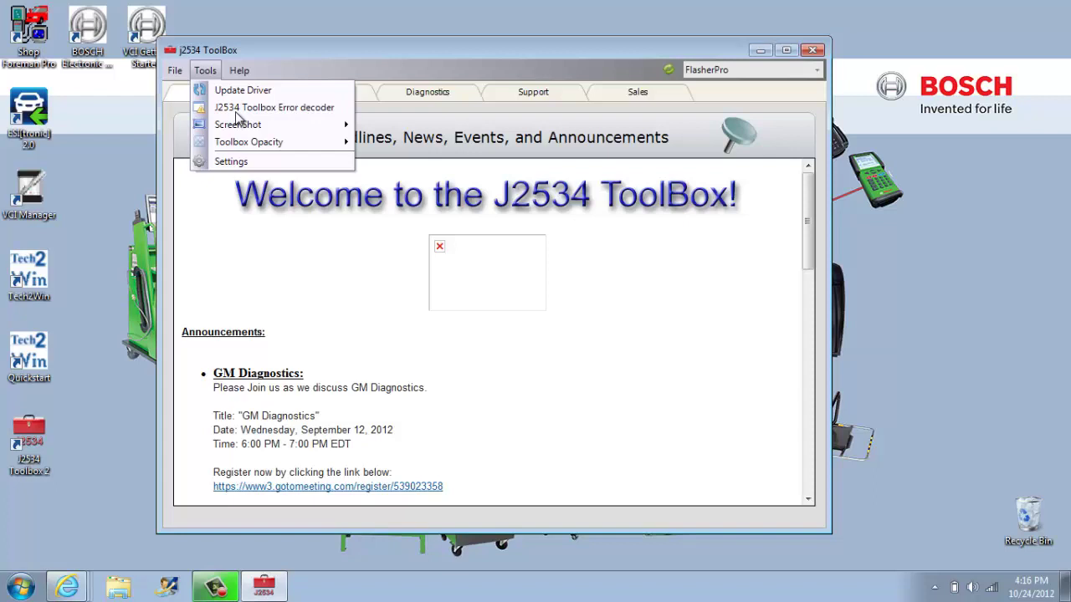
key("Escape")
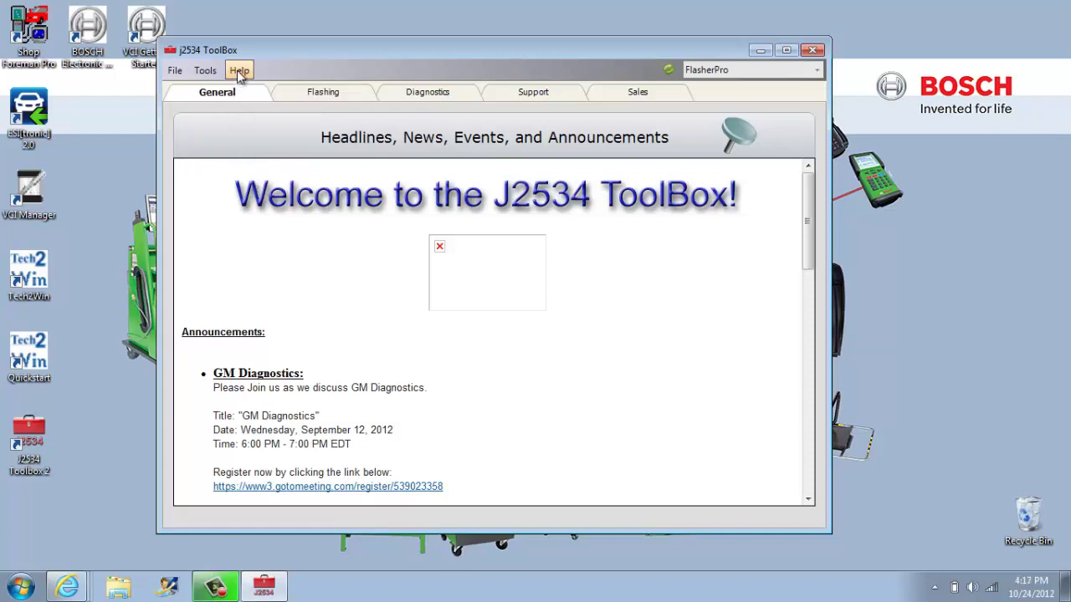
- Use Help > About Driver to confirm FlasherPro driver 1.9.28.0 is the newest version
left_click(239, 72)
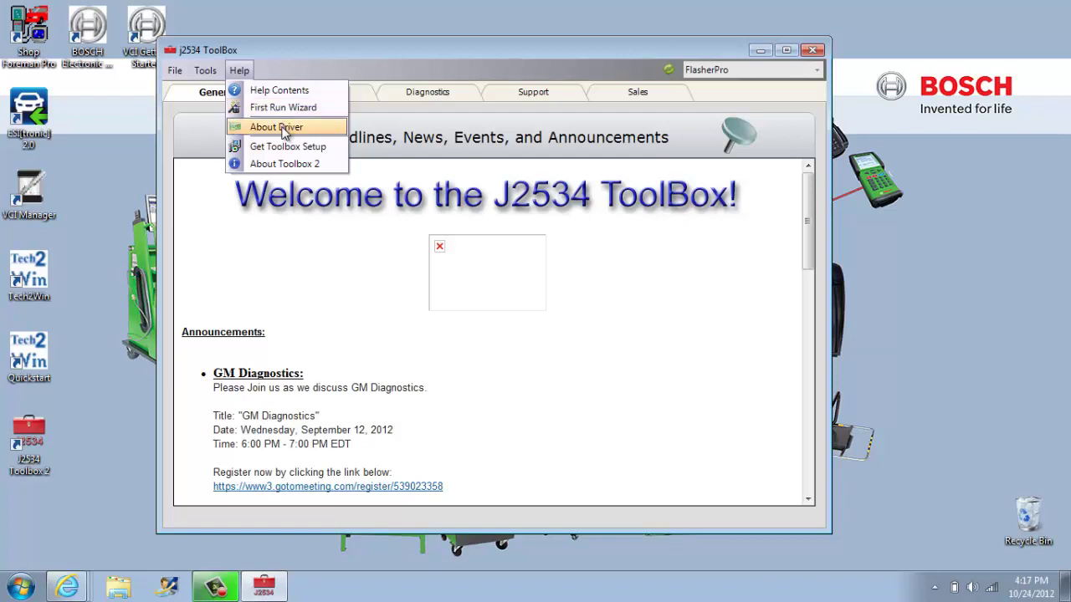
left_click(285, 132)
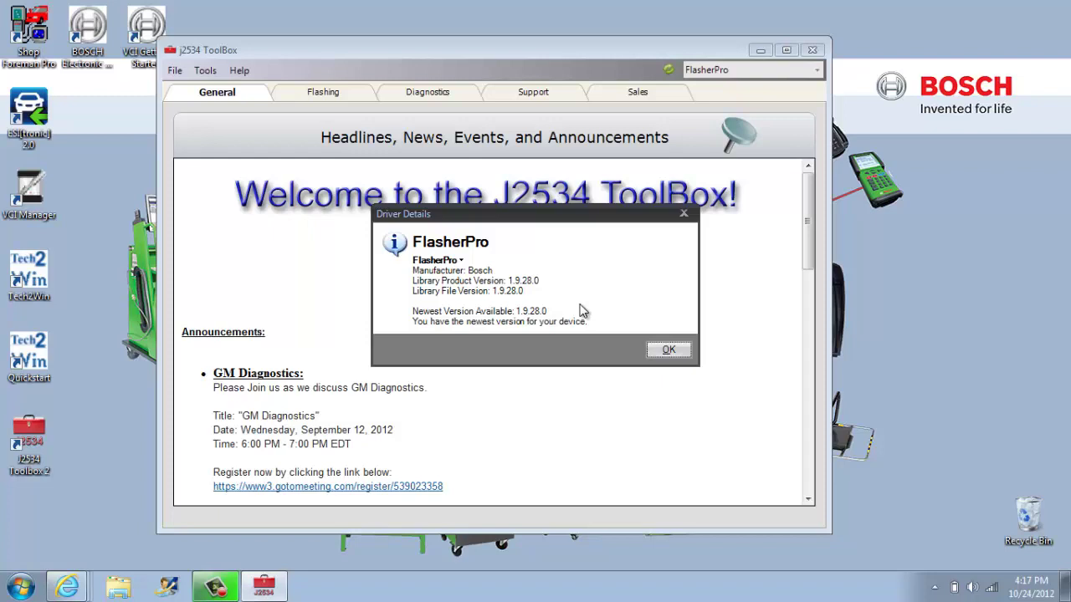
left_click(669, 352)
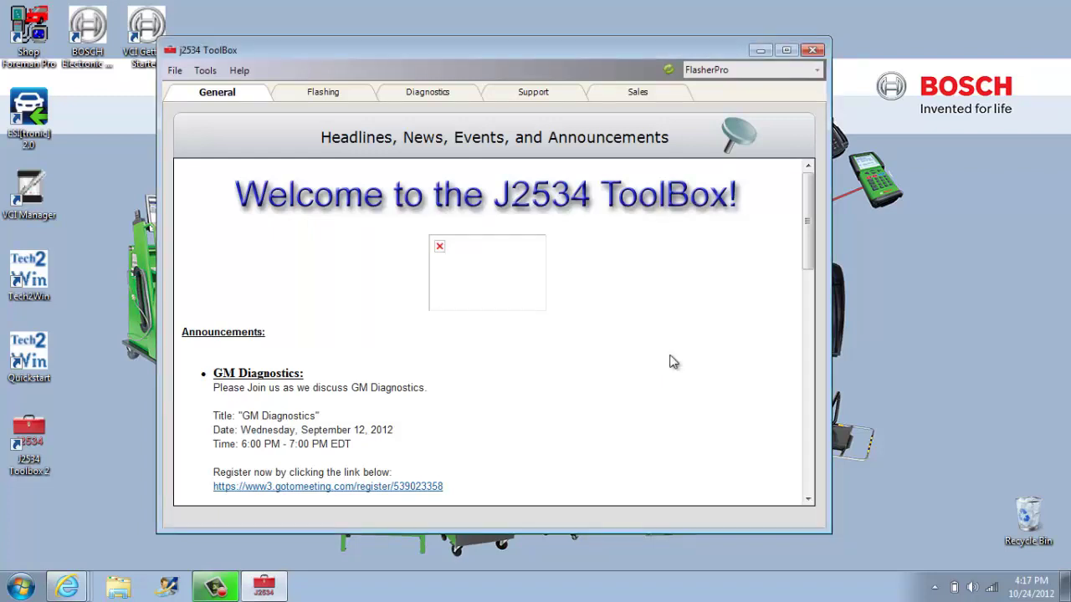
left_click(242, 72)
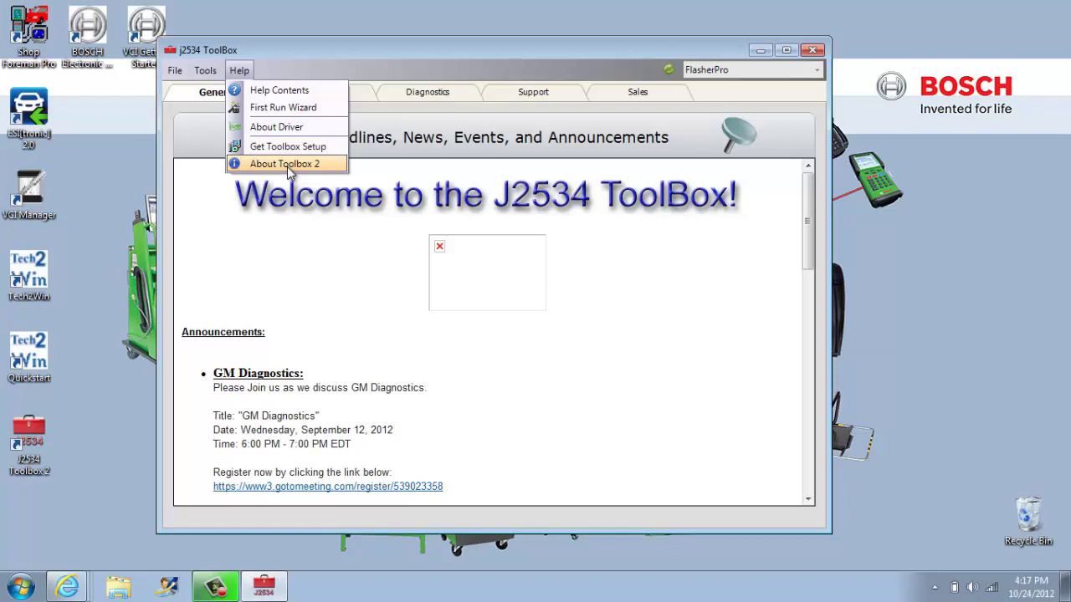
- Close the Help menu and scroll the General page down to OEM Open Issue Status
left_click(200, 98)
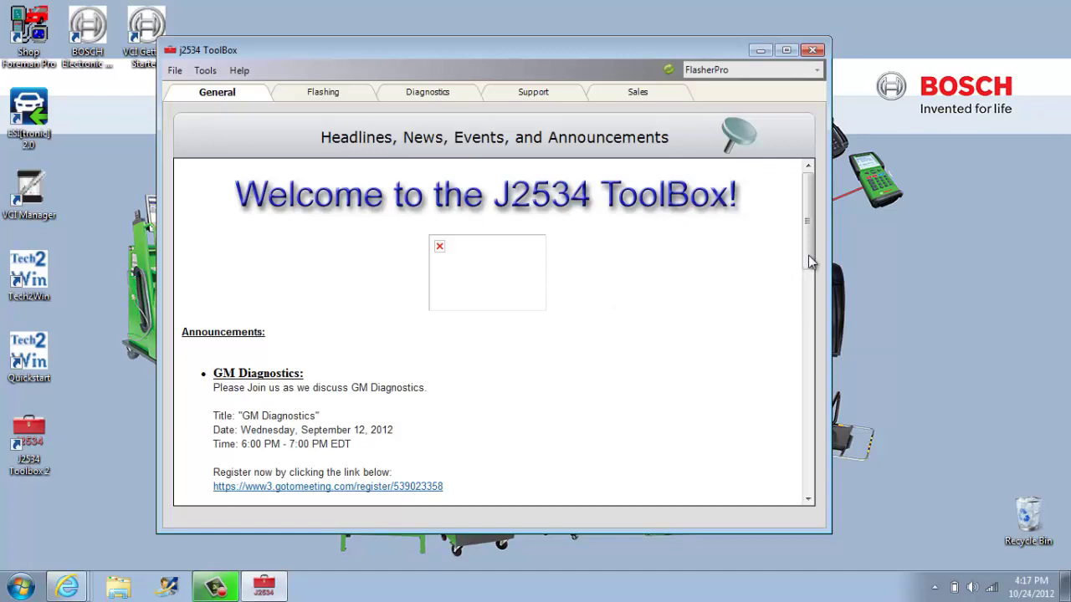
left_click_drag(810, 261, 820, 402)
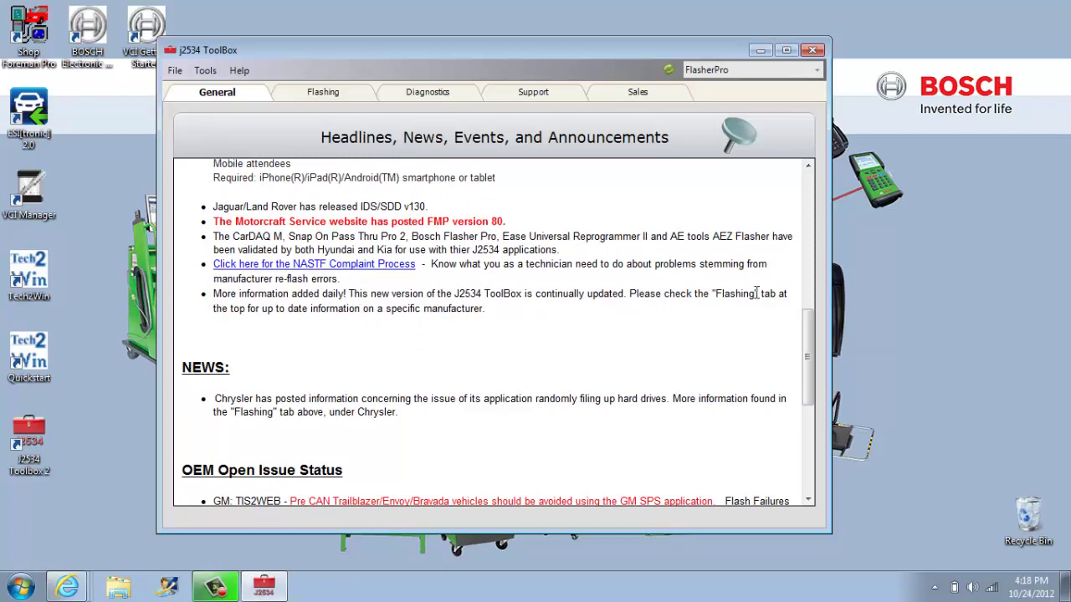
left_click_drag(810, 339, 819, 413)
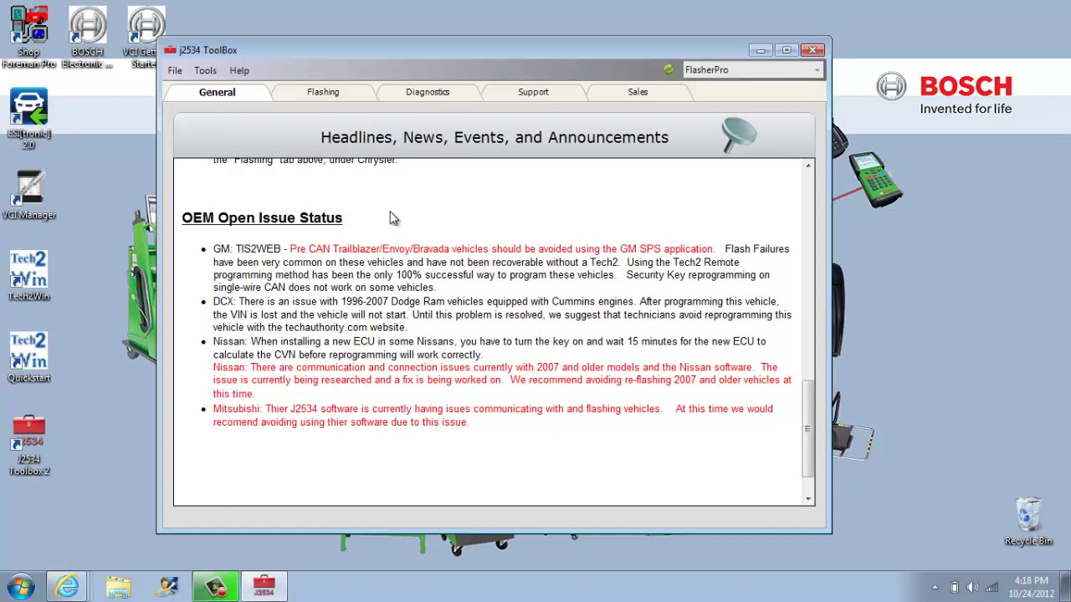
- On the Flashing tab, expand A-G and show Ford's information, FAQ, video and part-number links
left_click(328, 100)
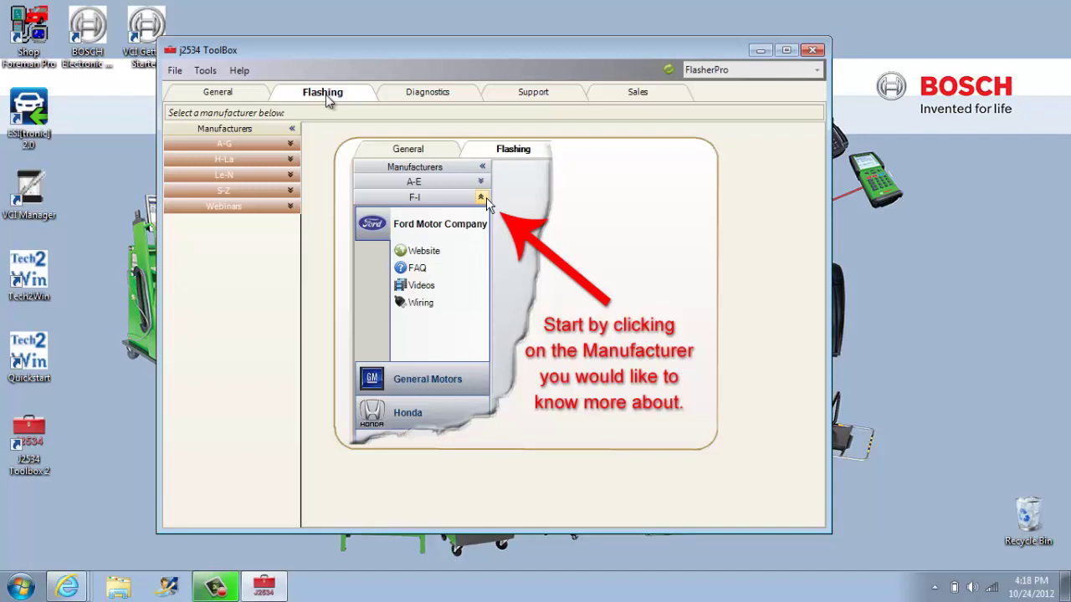
left_click(290, 144)
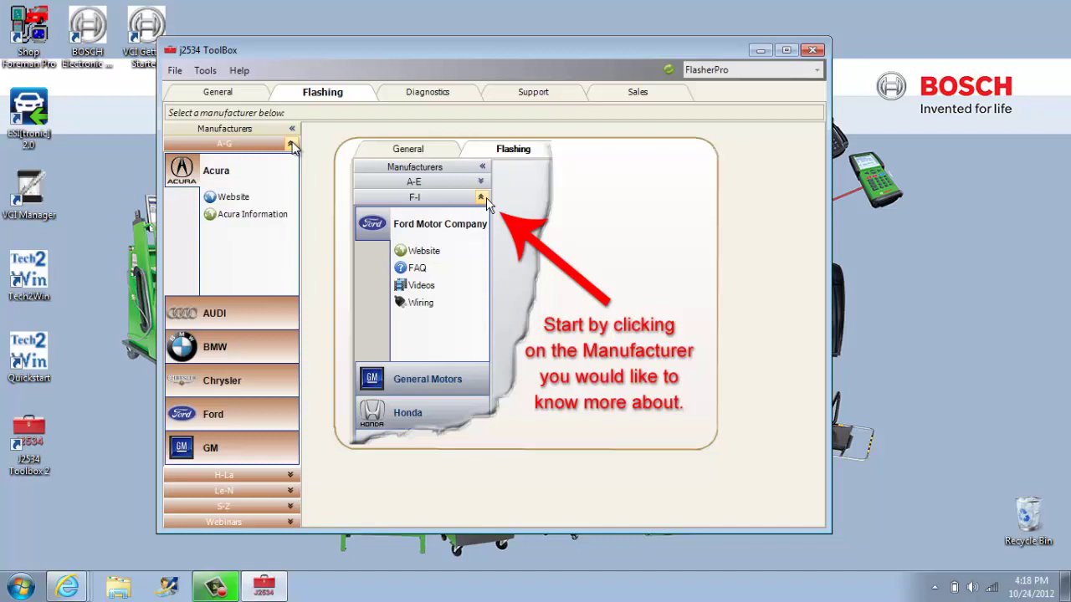
left_click(240, 424)
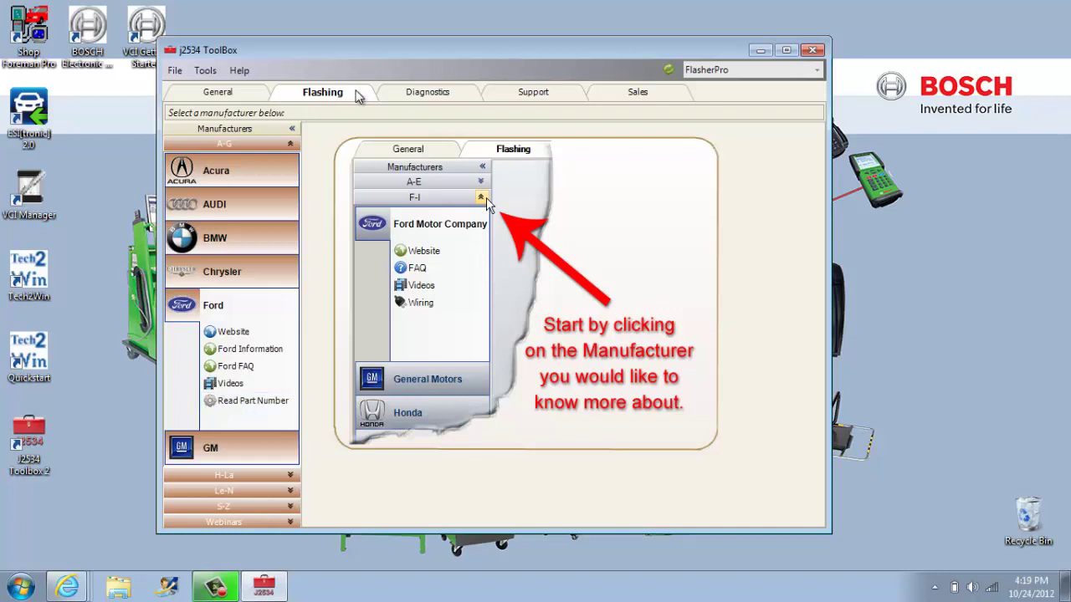
- Read DTCs on the Diagnostics tab, confirming ignition on and off, finding zero codes
left_click(427, 96)
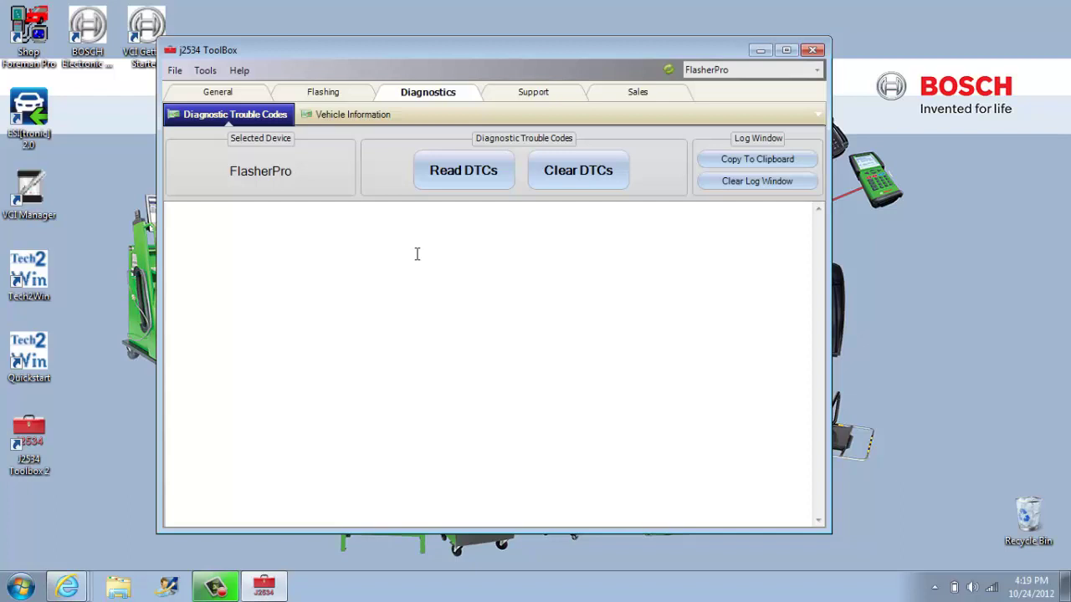
left_click(461, 171)
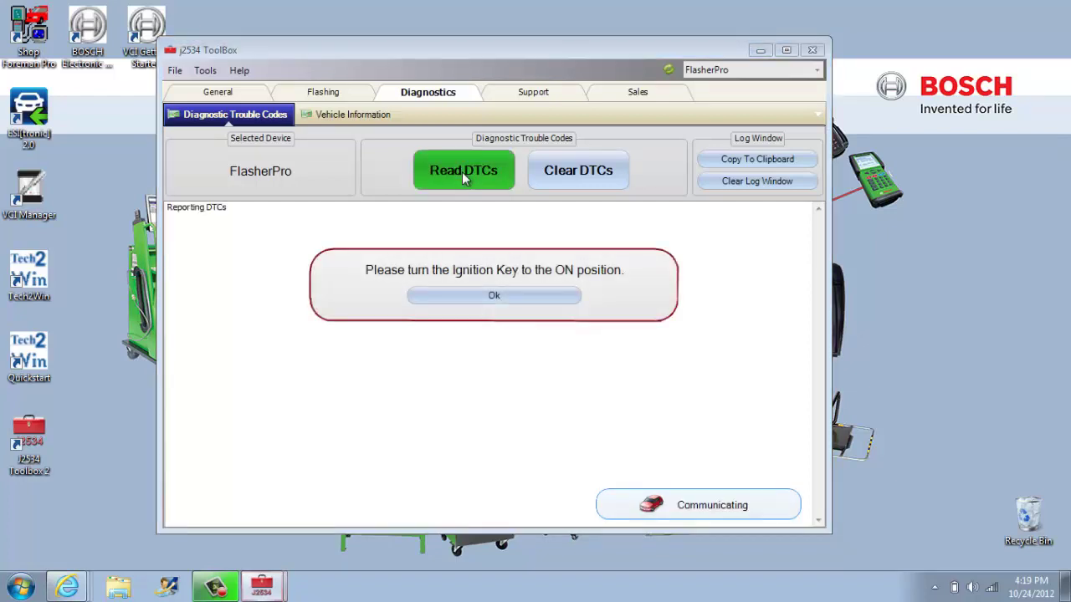
left_click(476, 294)
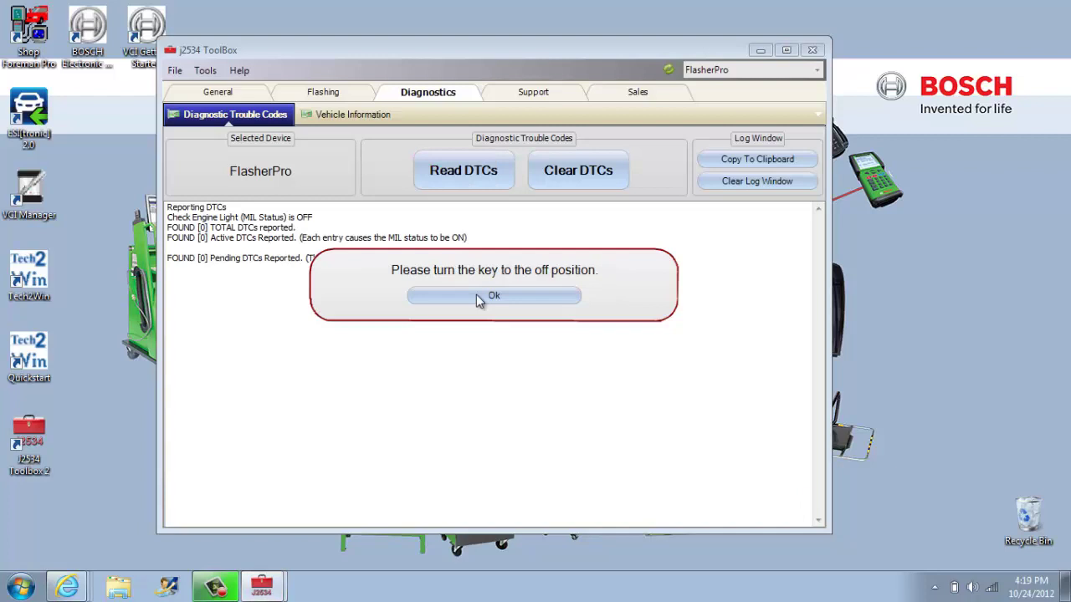
left_click(475, 297)
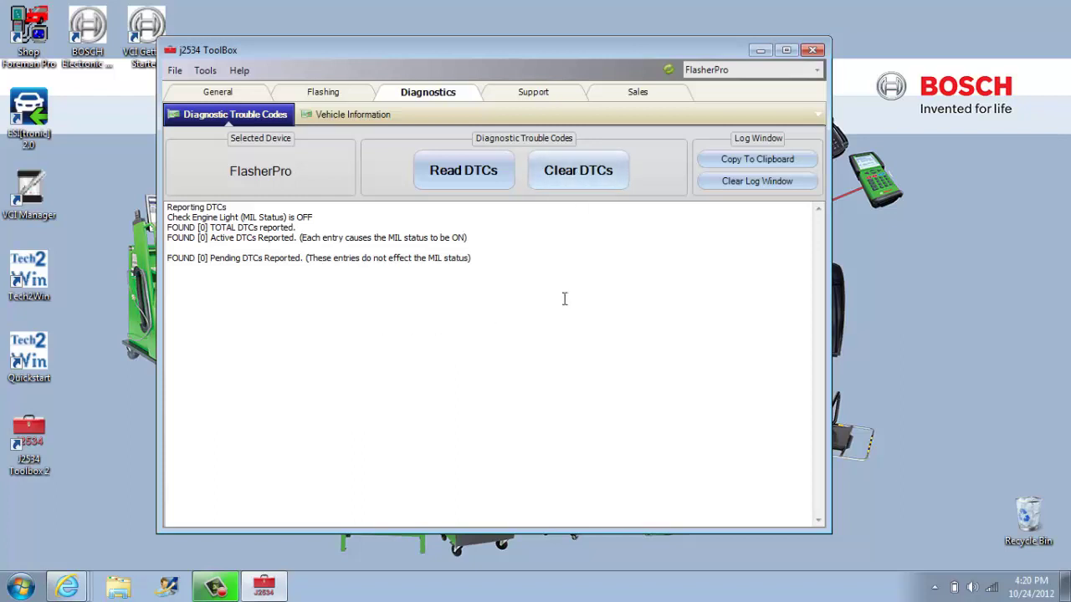
left_click(352, 117)
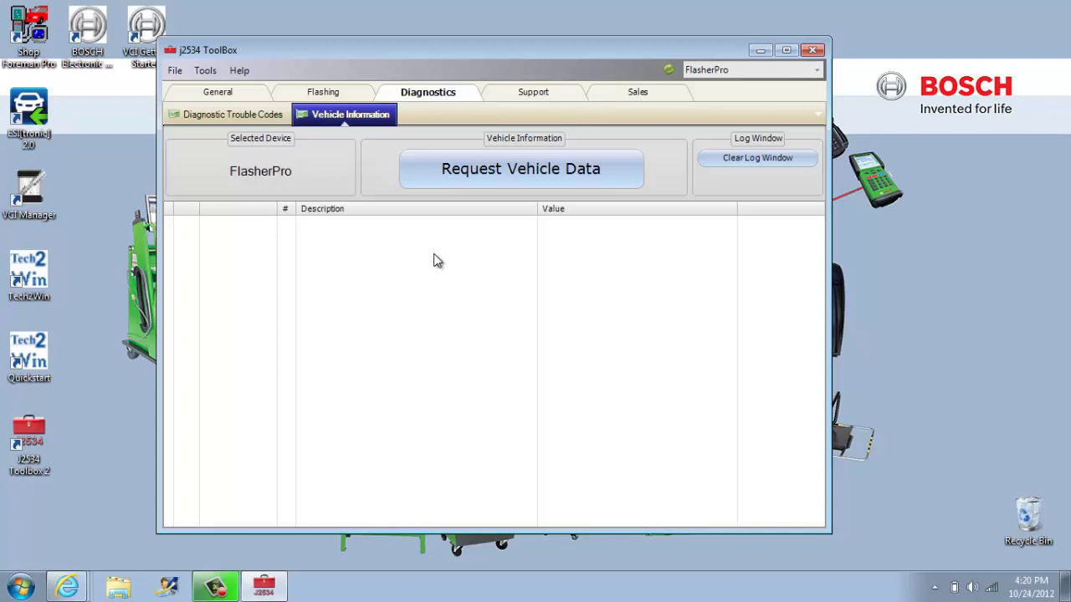
- Run the Support tab's Vehicle Check, reading 12.091 volts with J1850VPW active
left_click(251, 115)
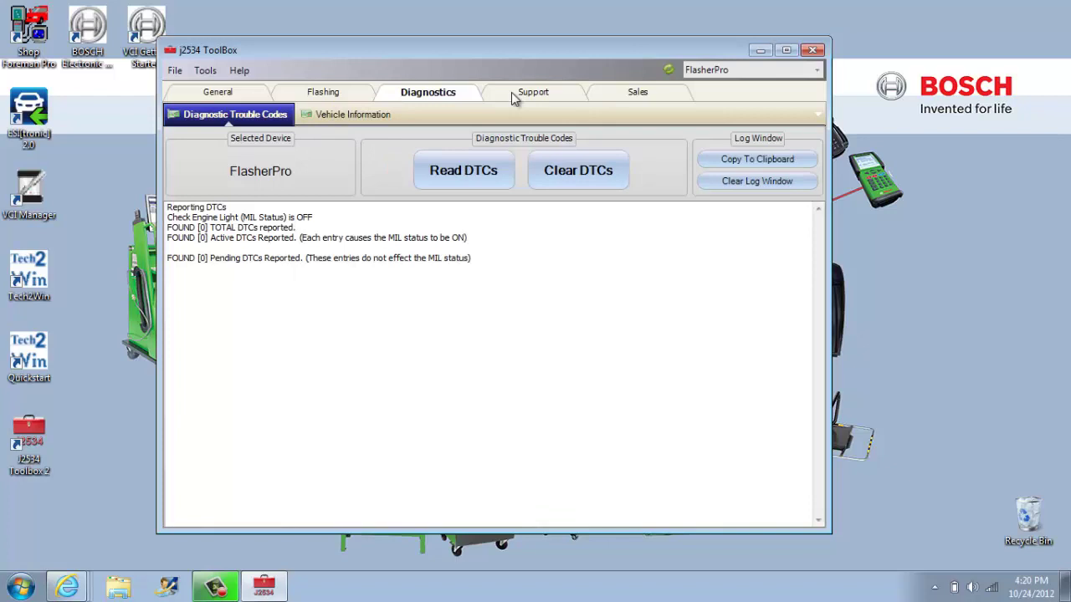
left_click(514, 98)
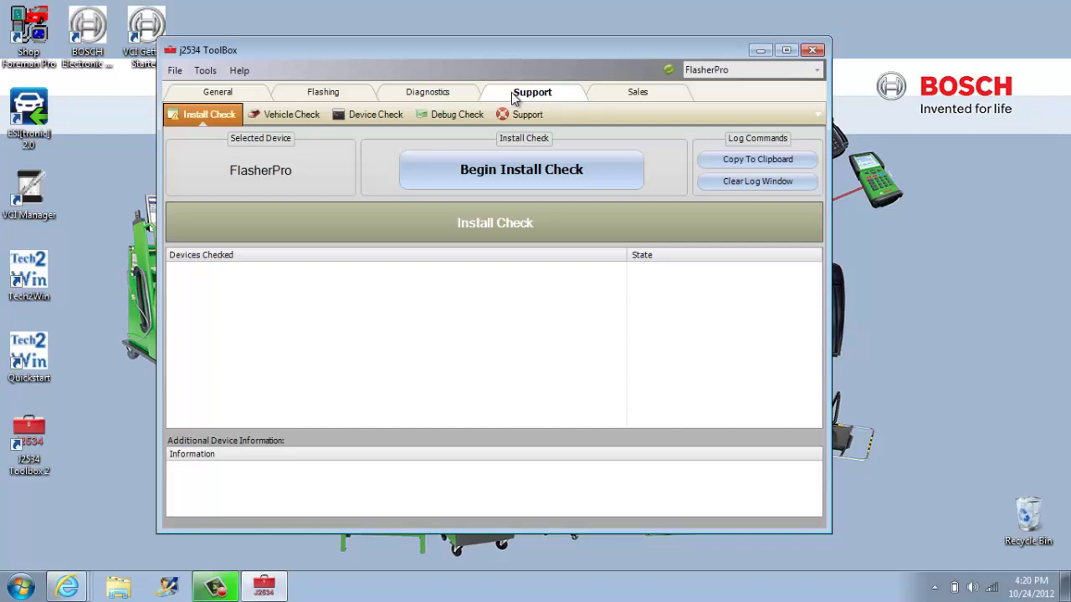
left_click(295, 121)
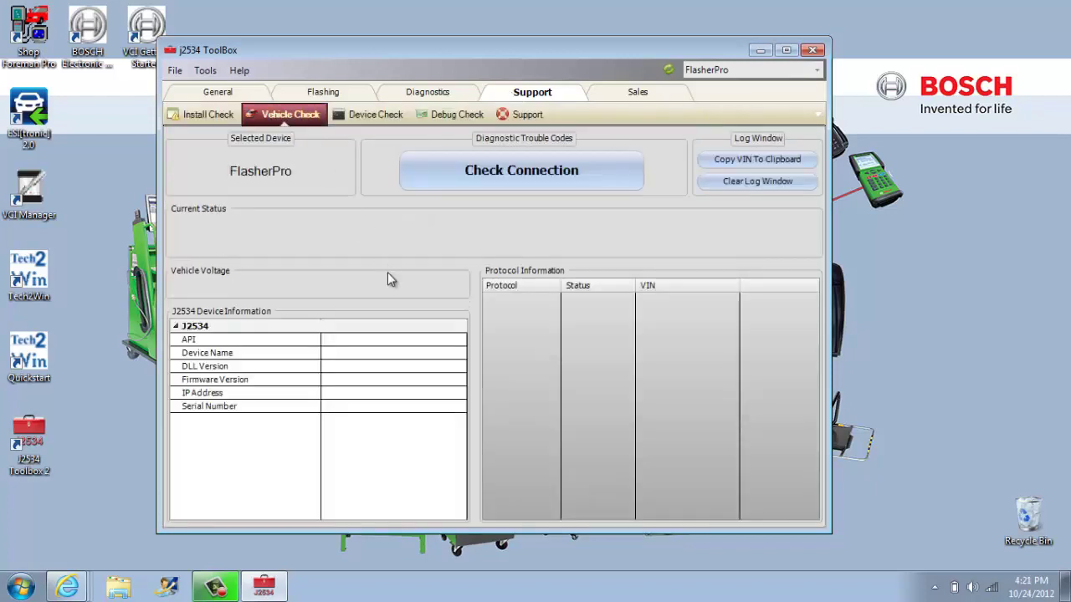
left_click(516, 178)
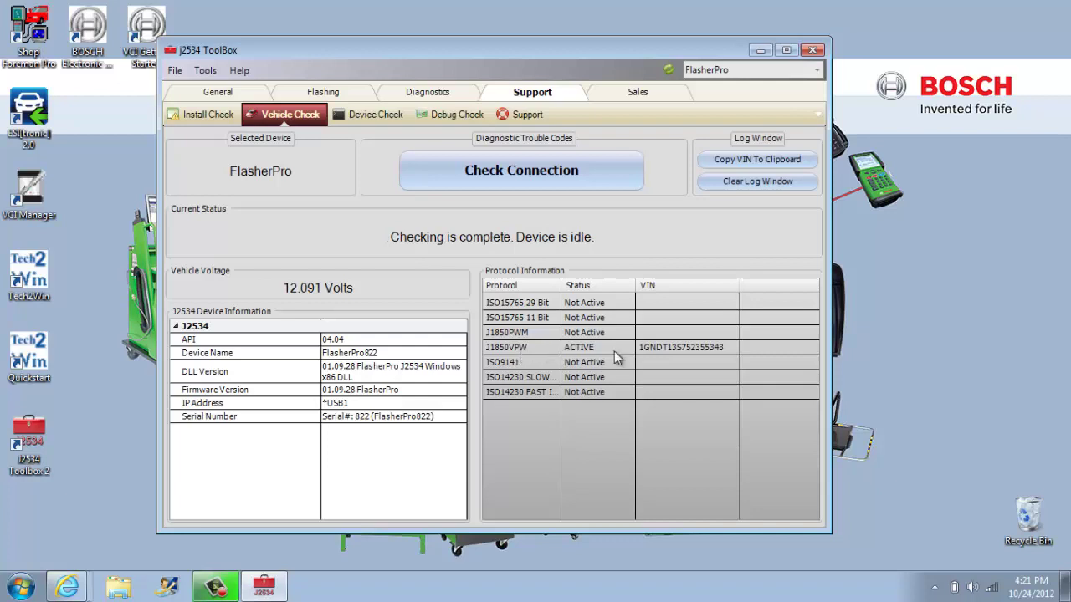
- Confirm FlasherPro822 firmware 01.09.28 needs no update on Device Check, then close all connections
left_click(373, 120)
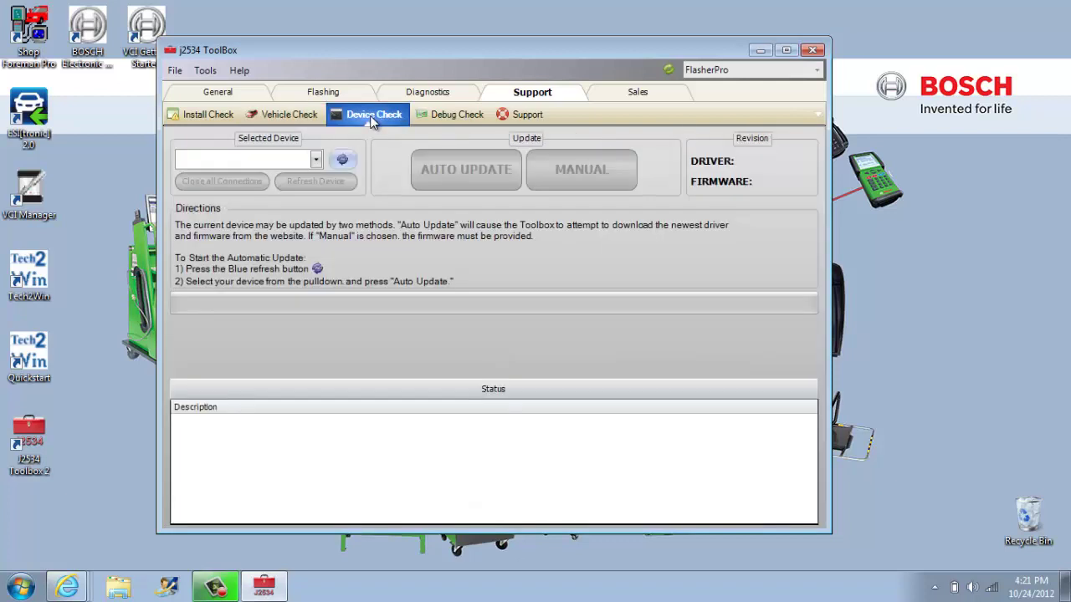
left_click(344, 163)
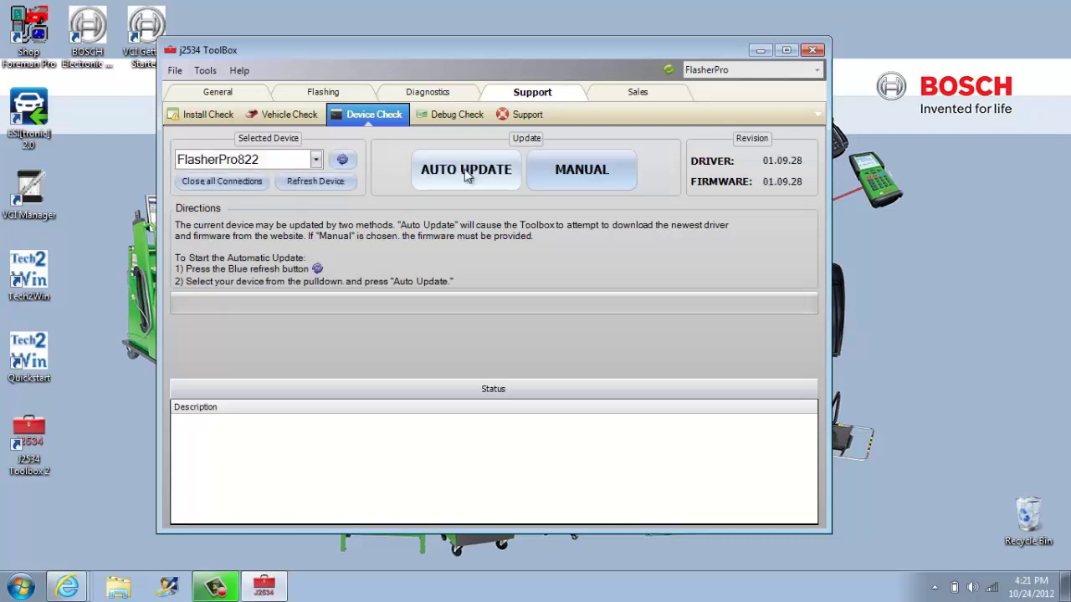
left_click(464, 169)
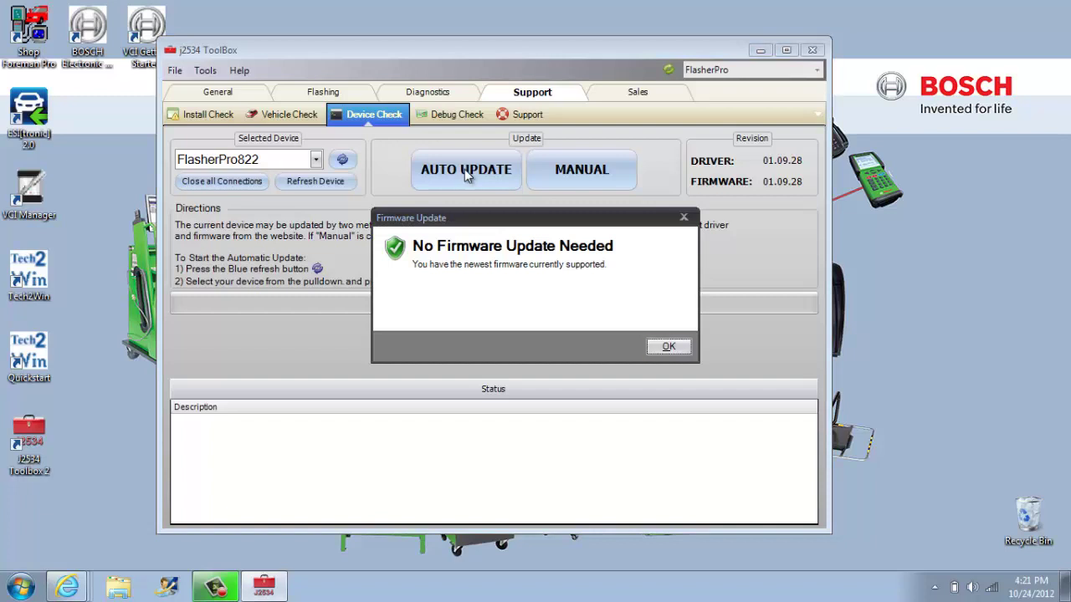
left_click(668, 348)
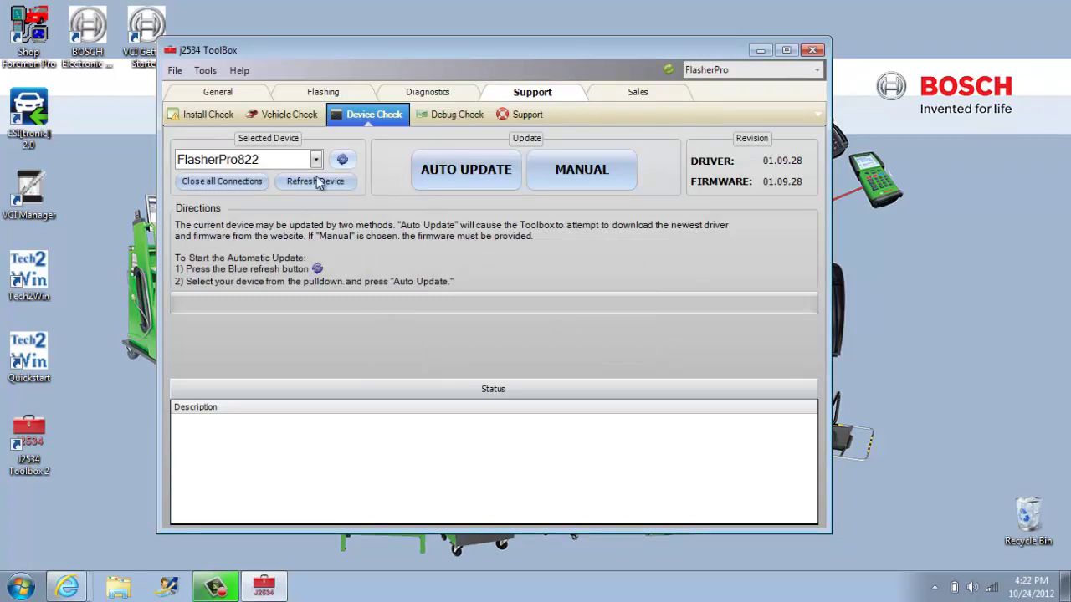
left_click(234, 184)
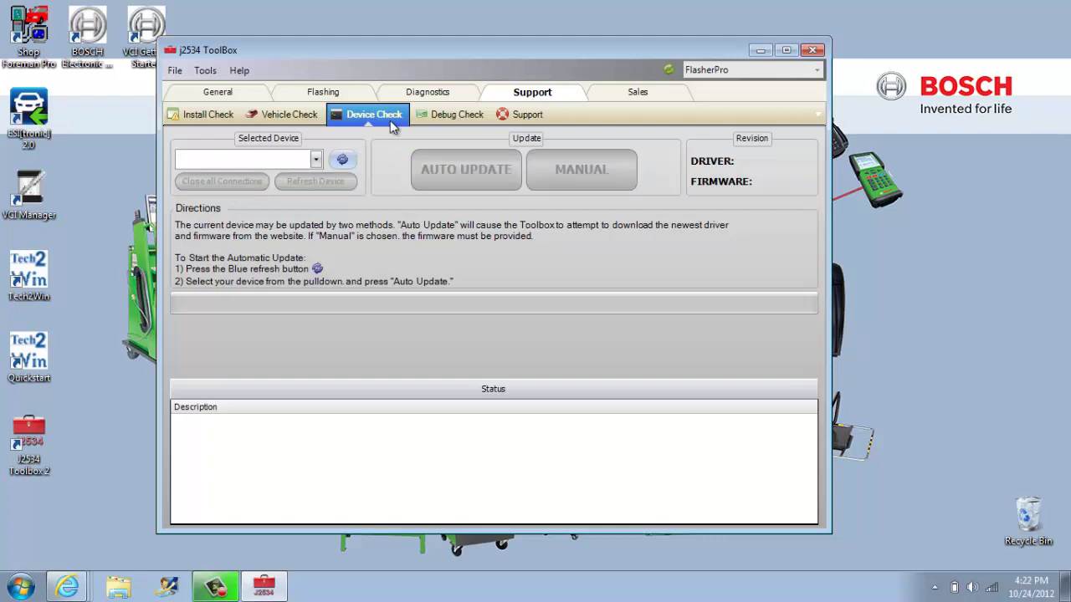
- Pass through Debug Check, with debugging disabled, to reach Bosch's Diagnostics Sales & Support contact page
left_click(444, 120)
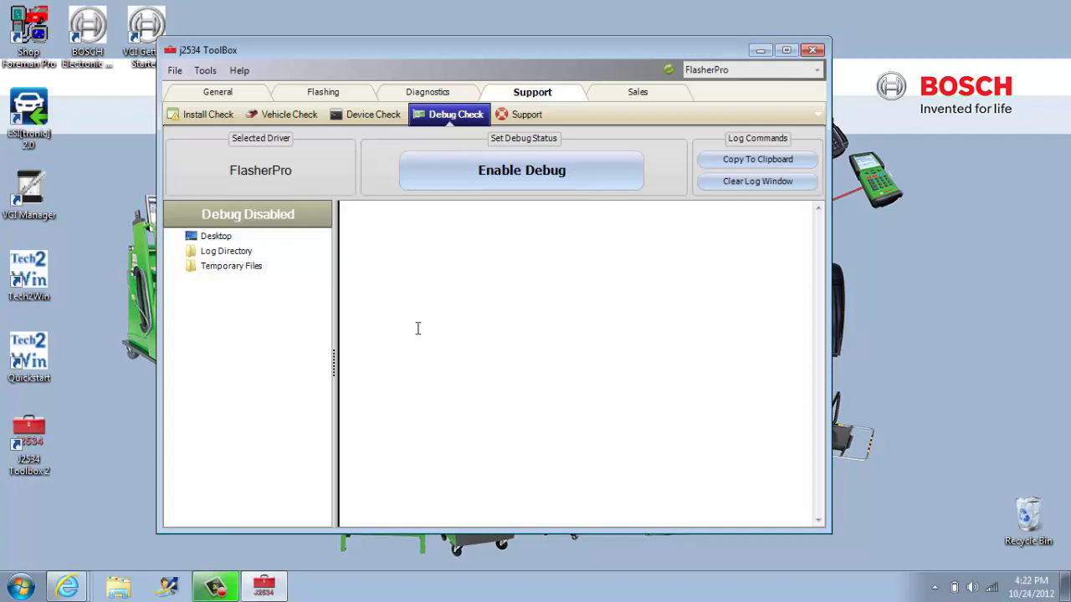
left_click(517, 119)
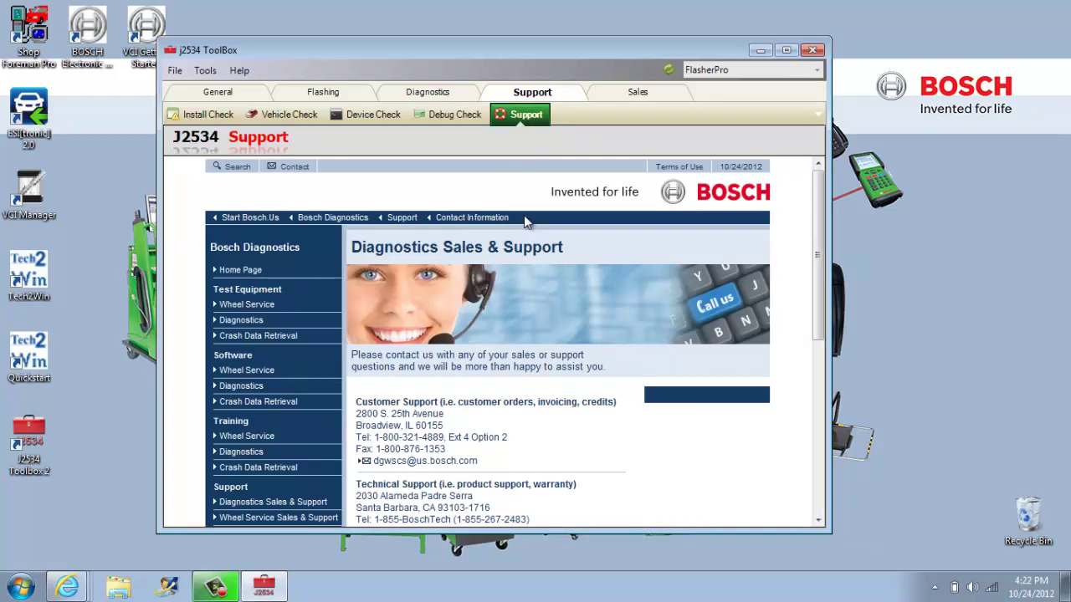
- Show Bosch's Scan Tools page listing the KTS 340 and MTS 3100 Mastertech
left_click(633, 98)
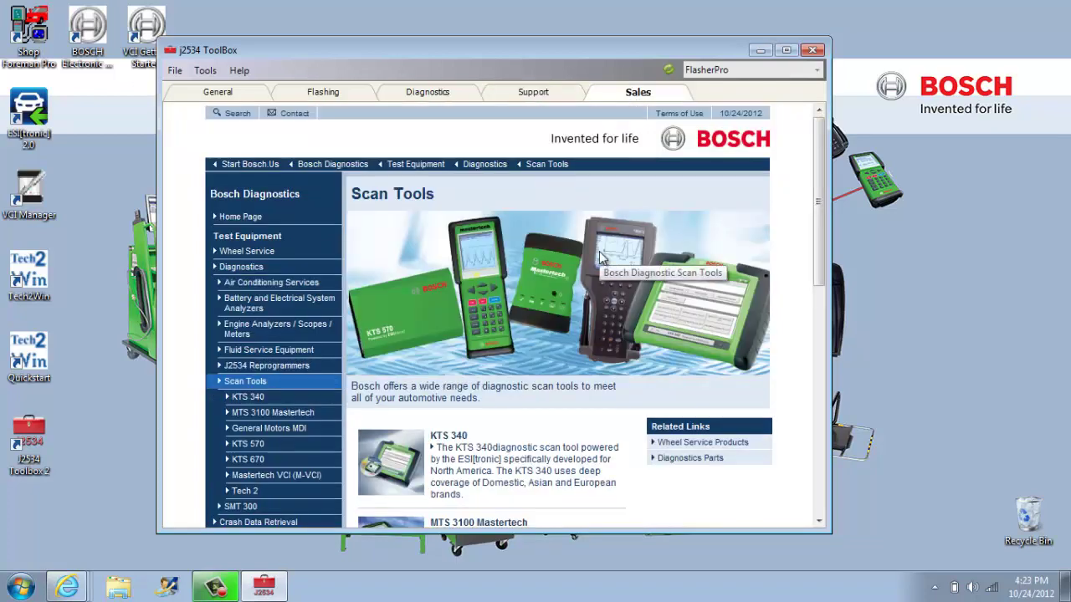